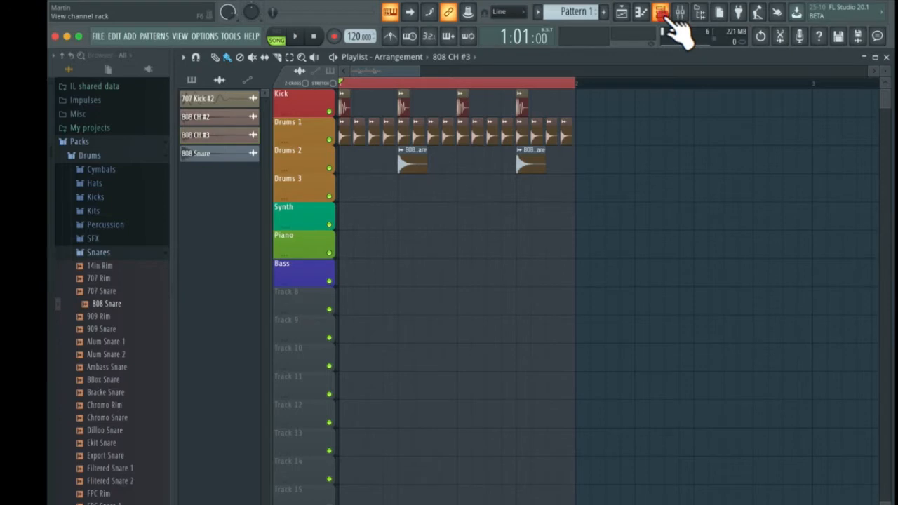
Add an FPC drum instrument to the channel rack and move its plugin window clear of the playlist's upper edge
left_click(661, 13)
left_click(538, 237)
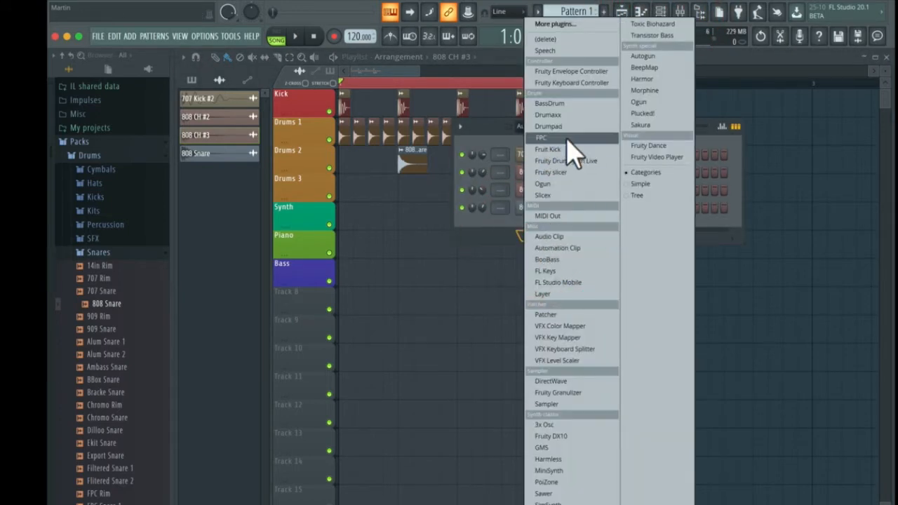
left_click(547, 138)
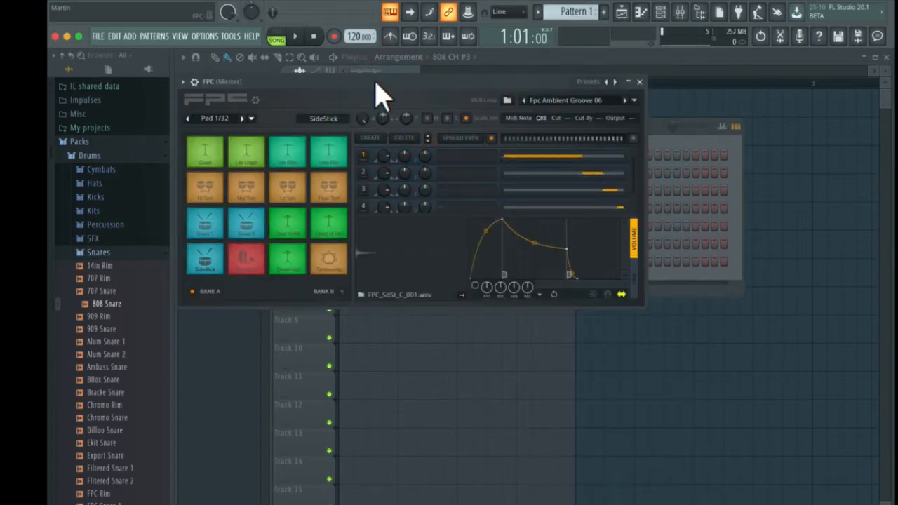
left_click_drag(375, 84, 402, 115)
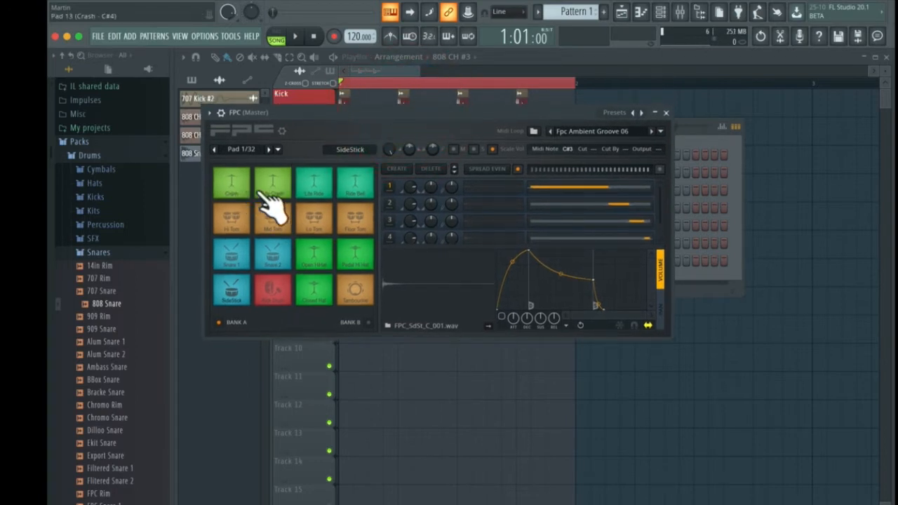
Audition several FPC pads, including the Open HiHat and Ride Bell
left_click(355, 221)
left_click(357, 251)
left_click(314, 253)
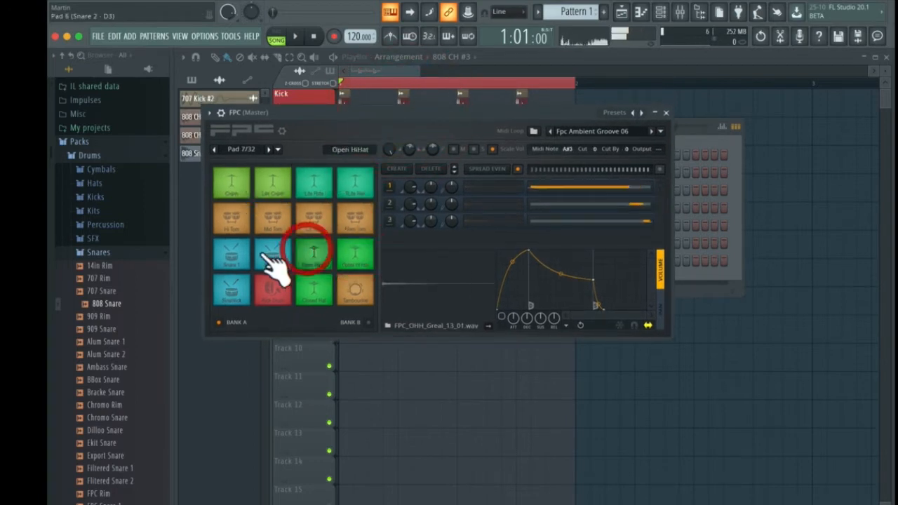
left_click(317, 225)
left_click(354, 187)
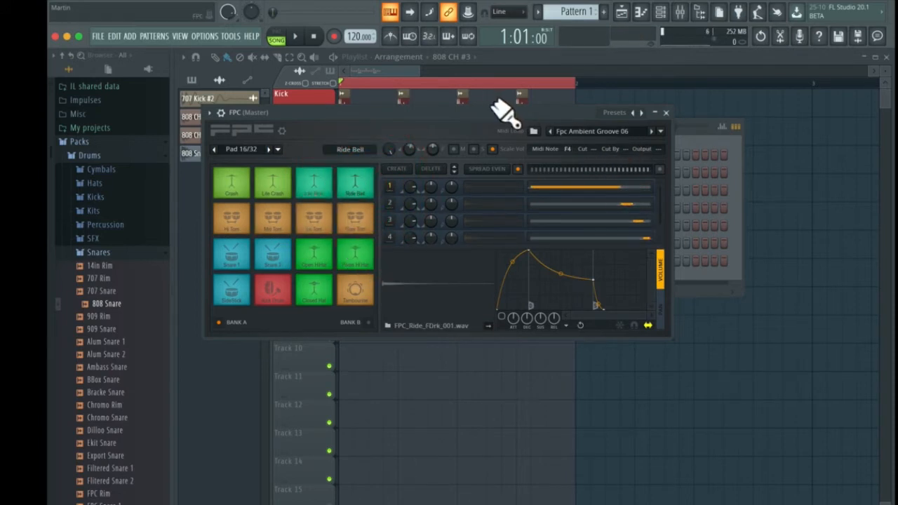
Arrange the FPC and channel rack windows so both are accessible, and open the FPC channel in the piano roll
left_click_drag(502, 110, 642, 235)
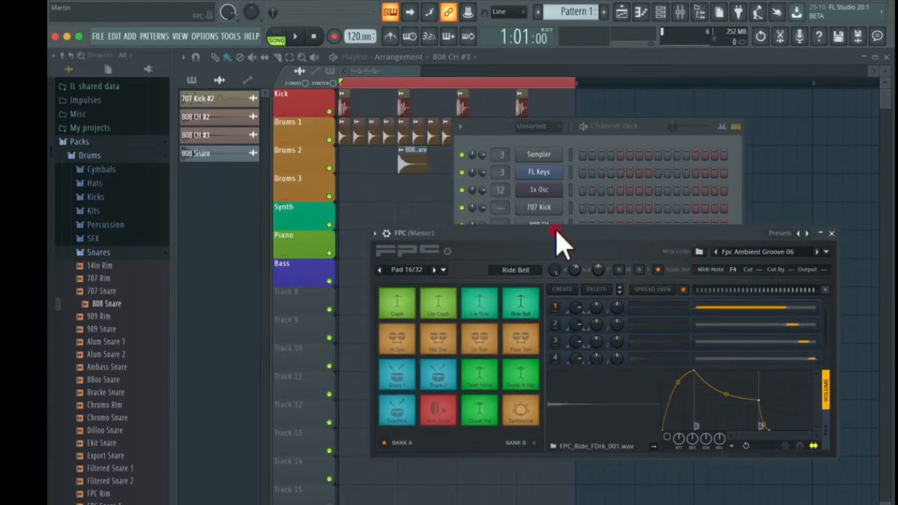
left_click_drag(557, 236, 624, 255)
left_click_drag(608, 127, 559, 115)
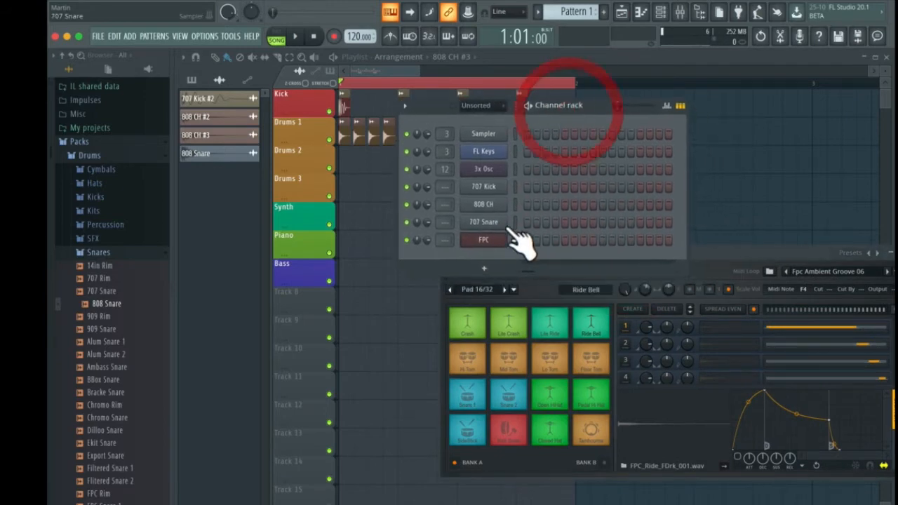
right_click(504, 238)
left_click(532, 241)
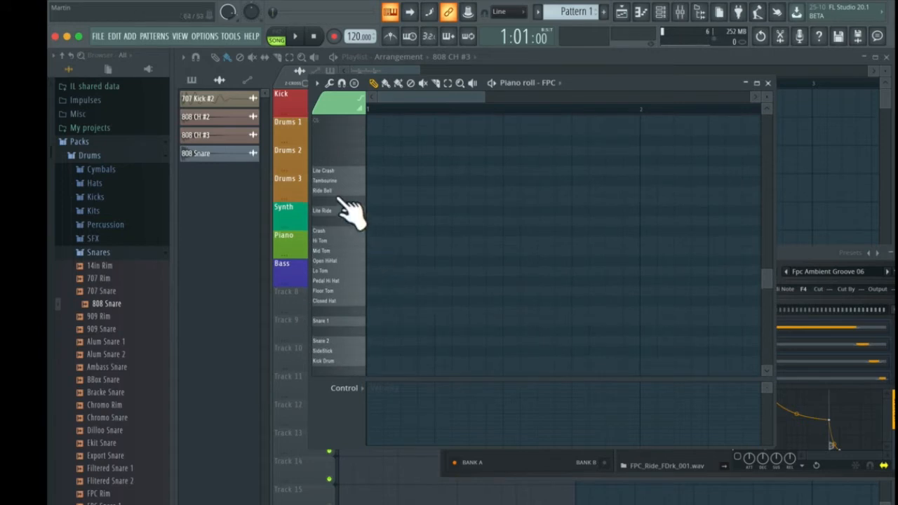
Place a Kick Drum note at the start of bar 1 and preview it in pattern mode
scroll(379, 323, "down", 5)
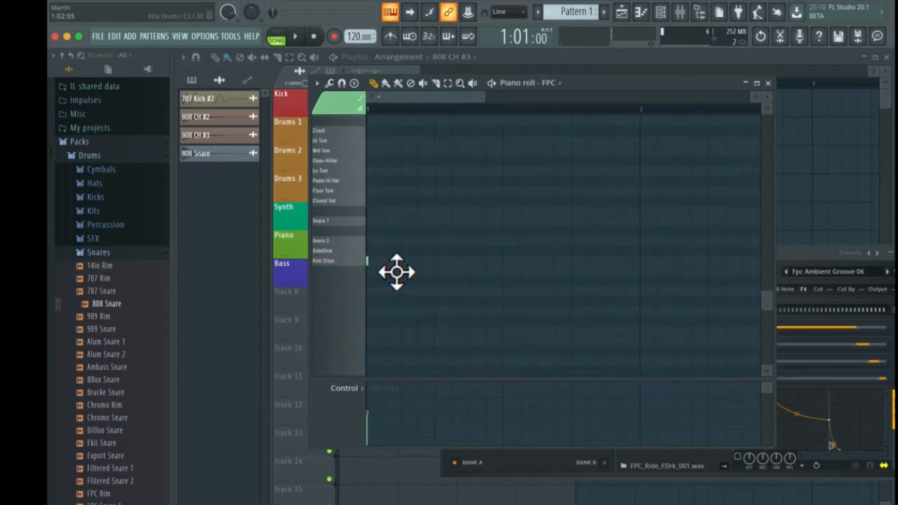
scroll(395, 205, "up", 2)
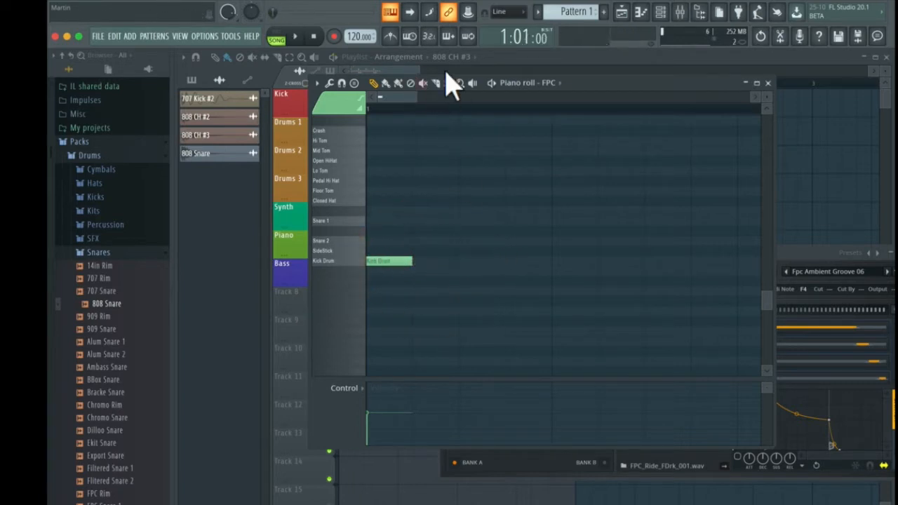
left_click(276, 36)
key("space")
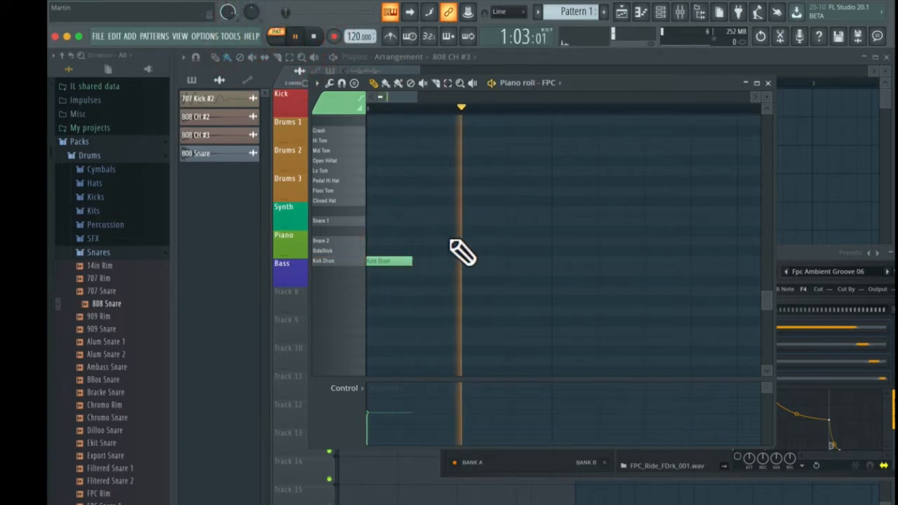
key("space")
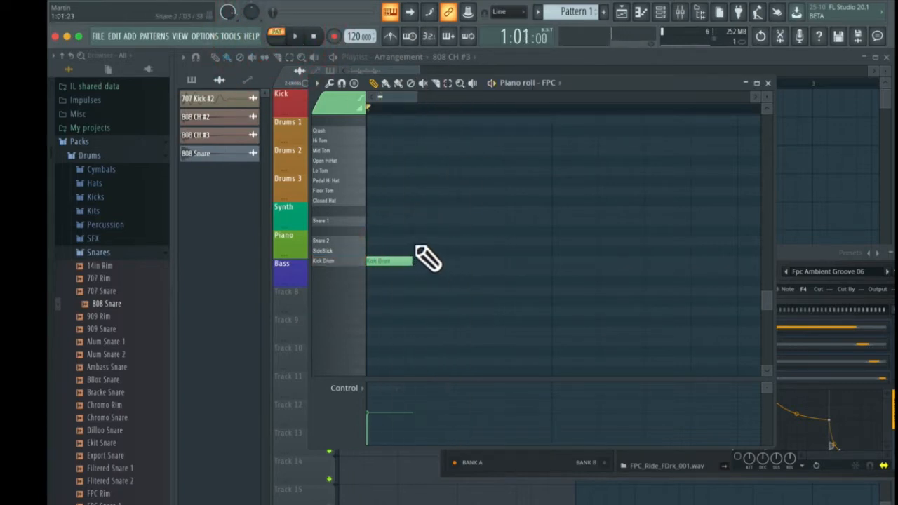
Add Kick Drum notes on beats 2, 3 and 4 of bar 1
left_click(556, 260)
scroll(594, 232, "down", 3, "super")
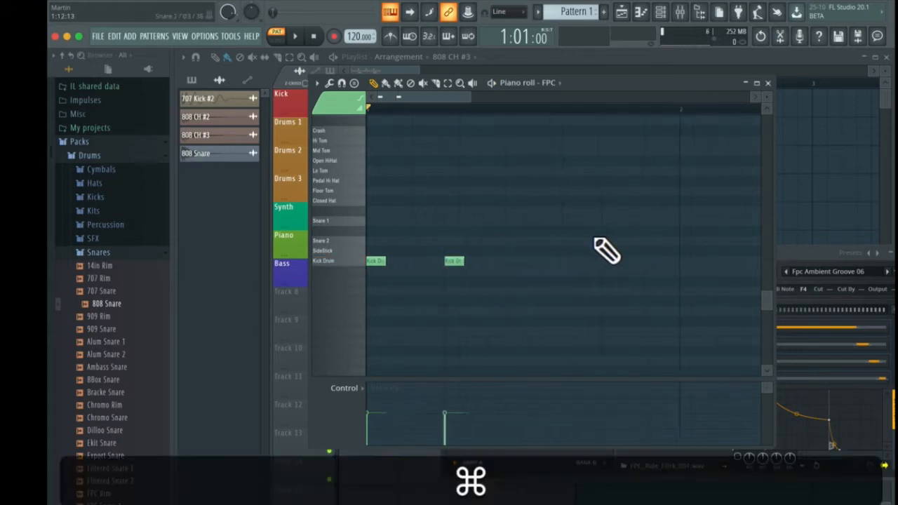
left_click(531, 261)
left_click(611, 261)
Start looping the pattern and add Snare 1 notes on beats 2 and 4
key("space")
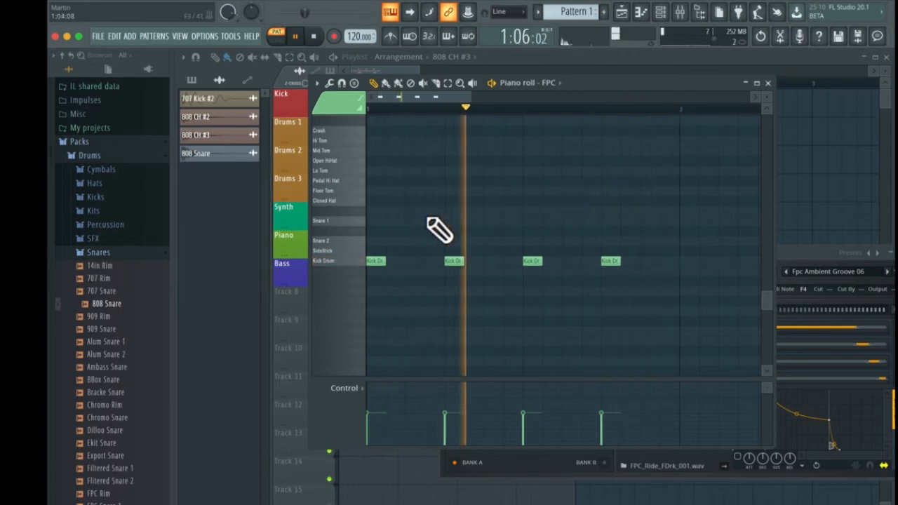
left_click(452, 221)
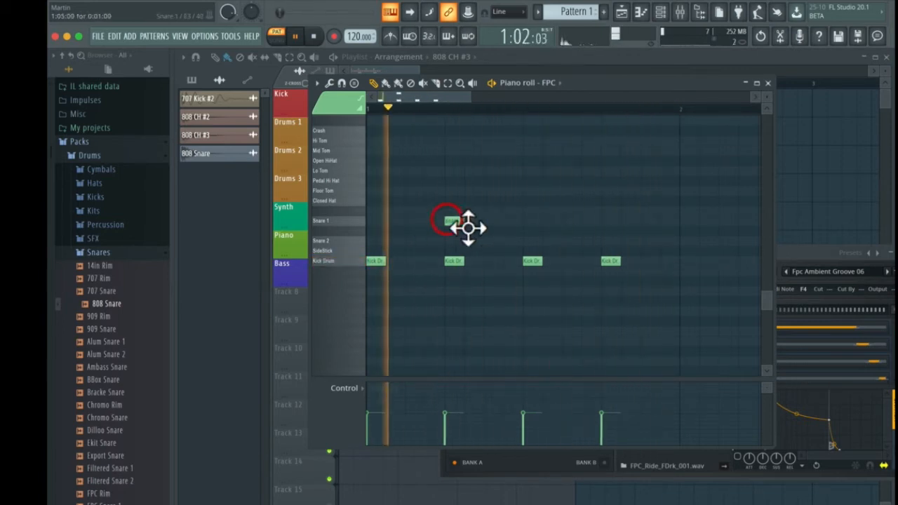
left_click(603, 221)
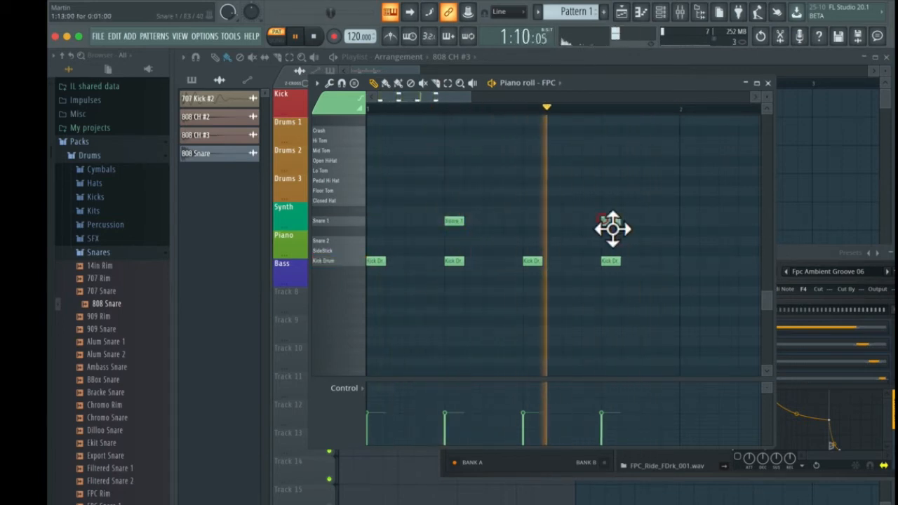
Fill the Closed Hat row with eight evenly spaced eighth-note hits across bar 1
left_click(377, 201)
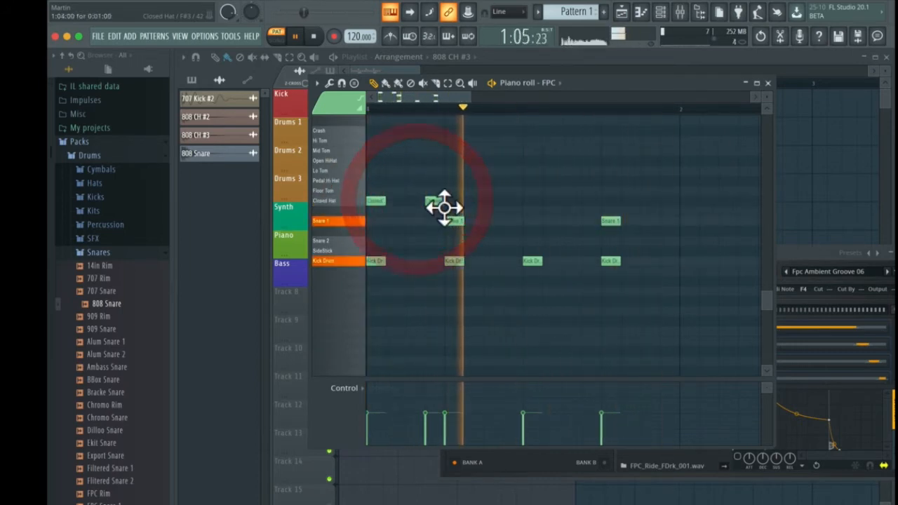
left_click(414, 201)
left_click(452, 200)
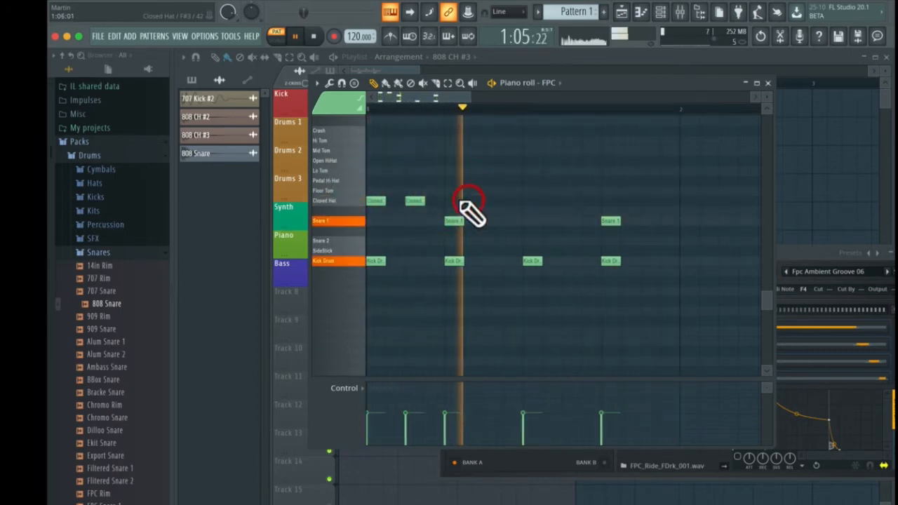
left_click(493, 201)
left_click(532, 200)
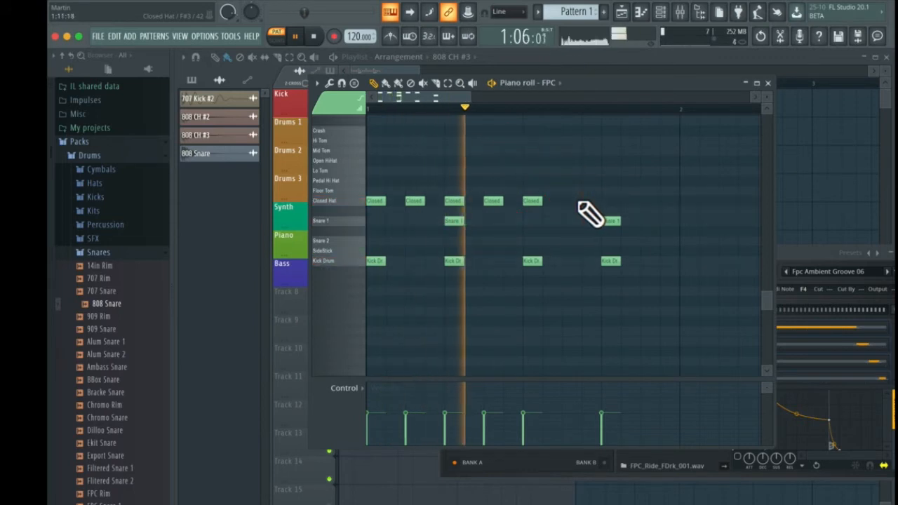
left_click(571, 201)
left_click(610, 201)
left_click(650, 200)
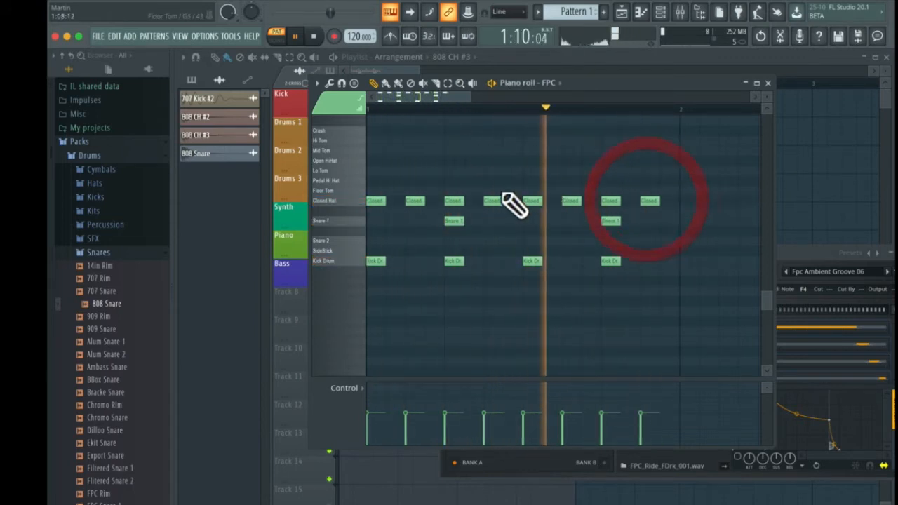
Add Pedal Hi Hat notes on steps 1, 4, 7, 10, 13 and 15 of bar 1
left_click(375, 181)
left_click(434, 181)
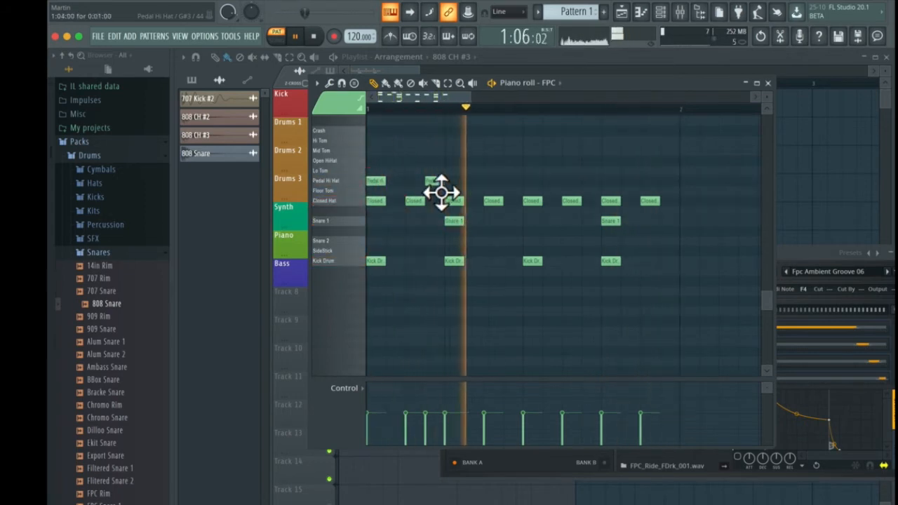
left_click(493, 181)
left_click(532, 181)
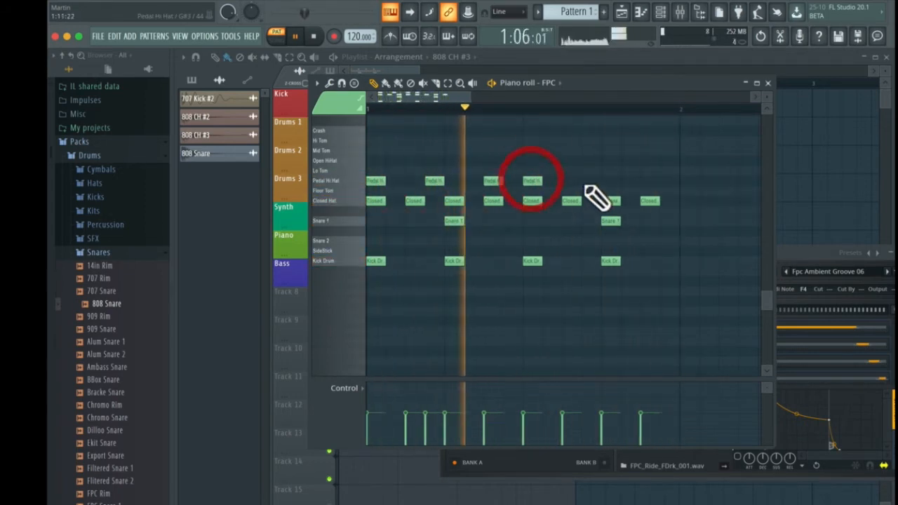
left_click_drag(538, 181, 555, 184)
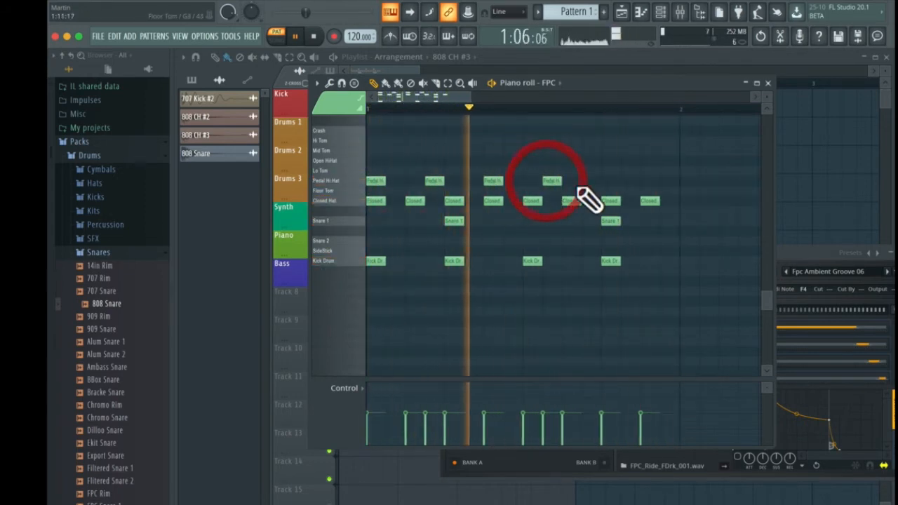
left_click(605, 181)
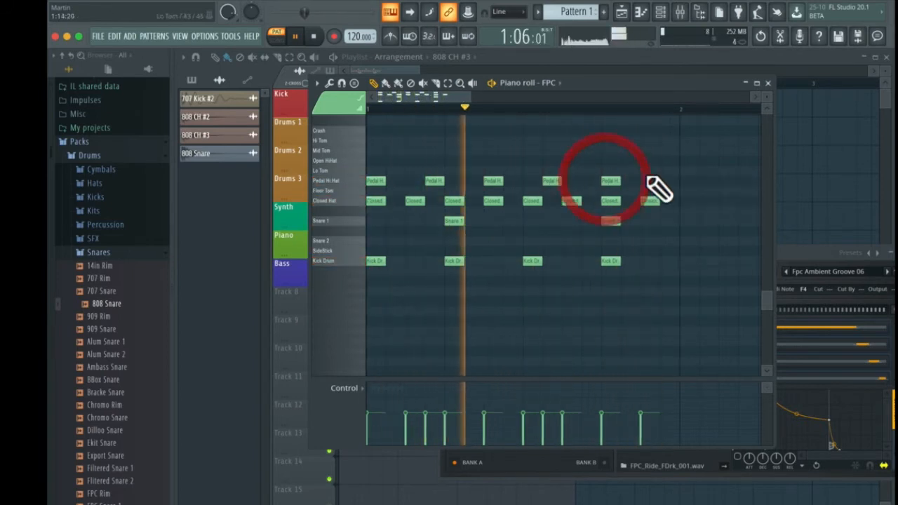
left_click_drag(652, 190, 674, 194)
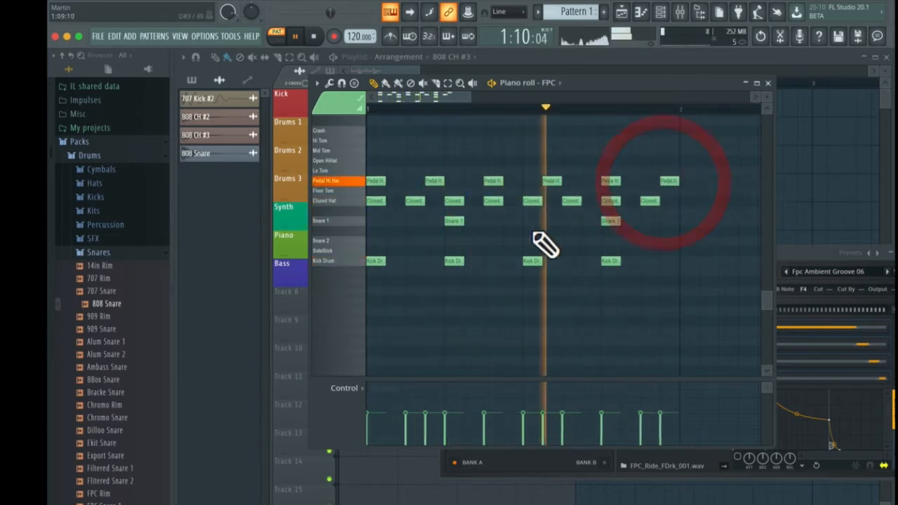
right_click(663, 183)
left_click(647, 181)
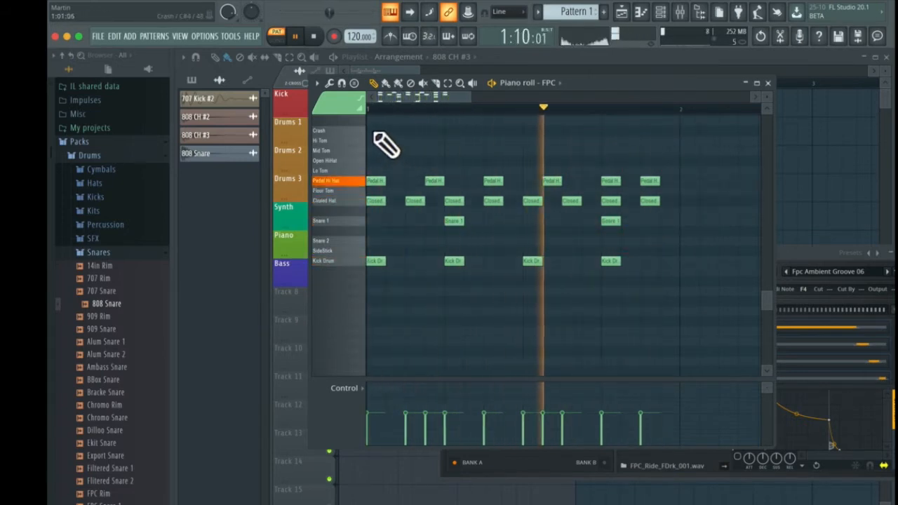
left_click(607, 131)
right_click(615, 135)
left_click(642, 134)
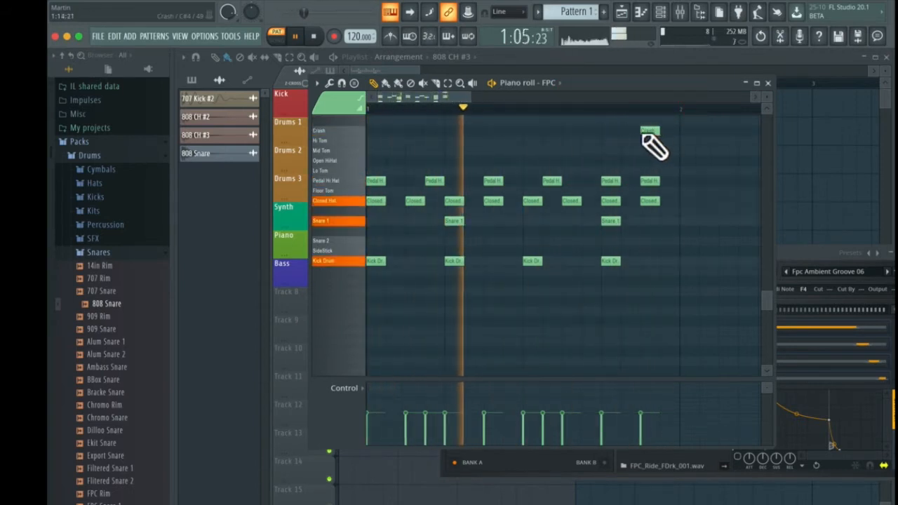
right_click(649, 132)
left_click(650, 132)
left_click_drag(659, 136, 656, 169)
left_click(653, 172)
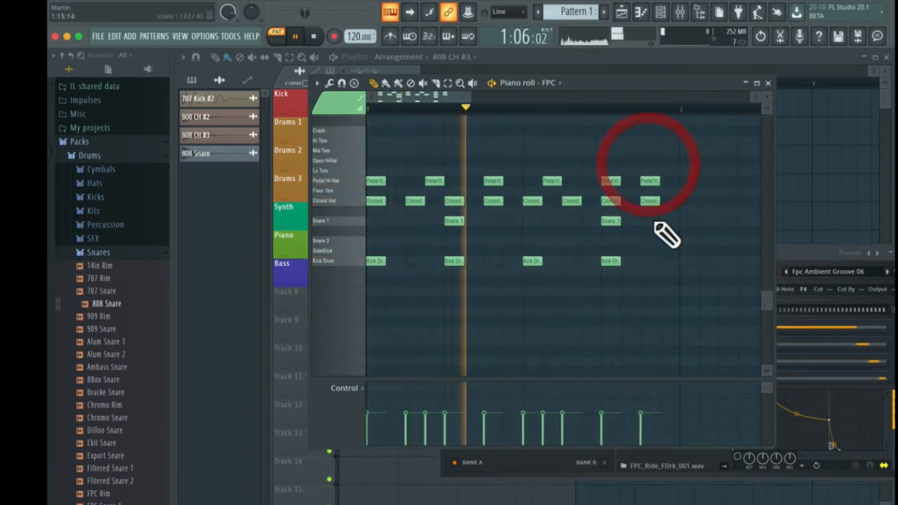
Add an Open HiHat note on step 15 of bar 1, listen to the loop and stop playback
left_click(651, 162)
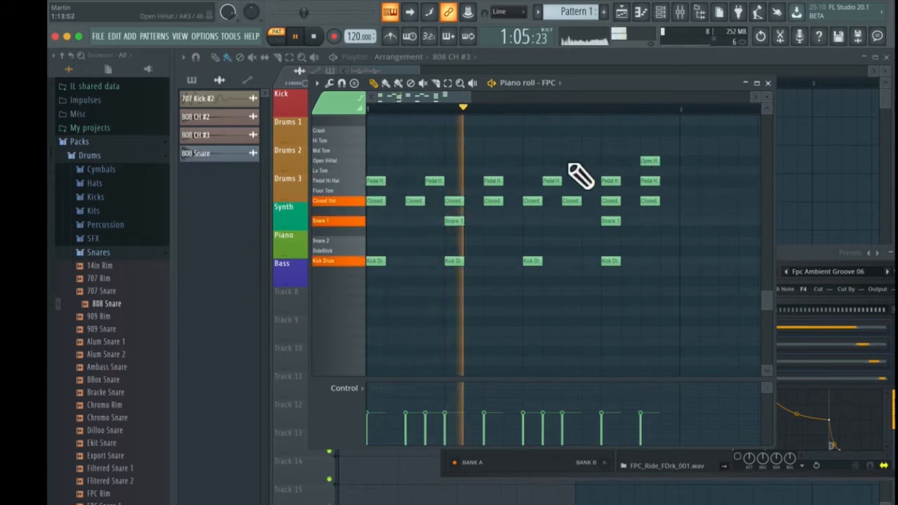
key("space")
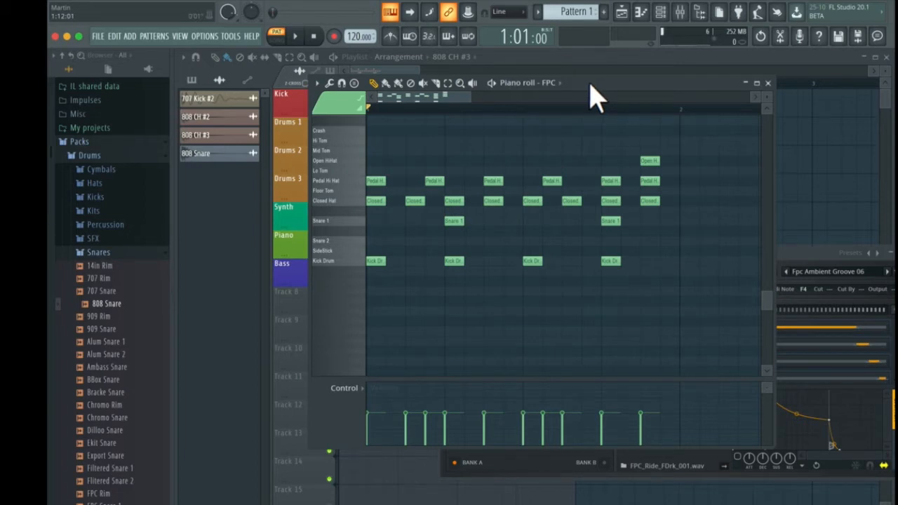
Close the FPC piano roll and move the channel rack clear of the playlist clips
left_click_drag(602, 90, 567, 120)
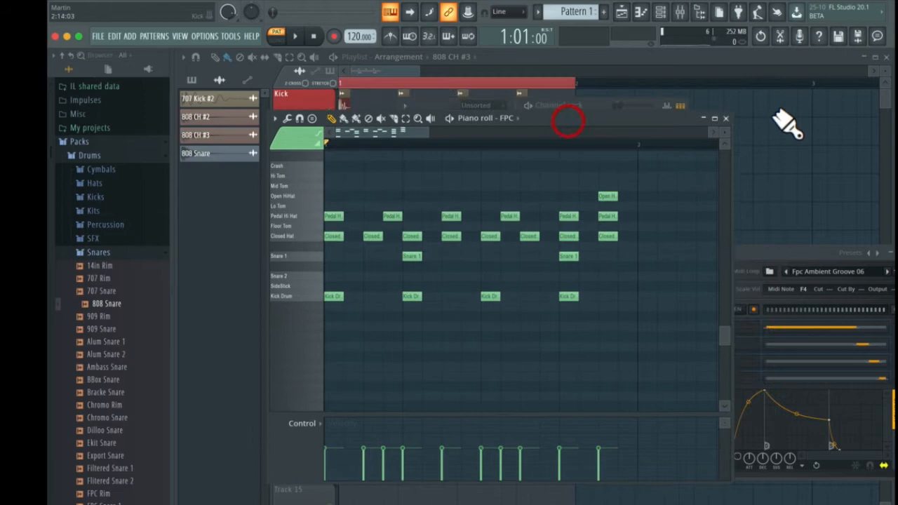
left_click(733, 117)
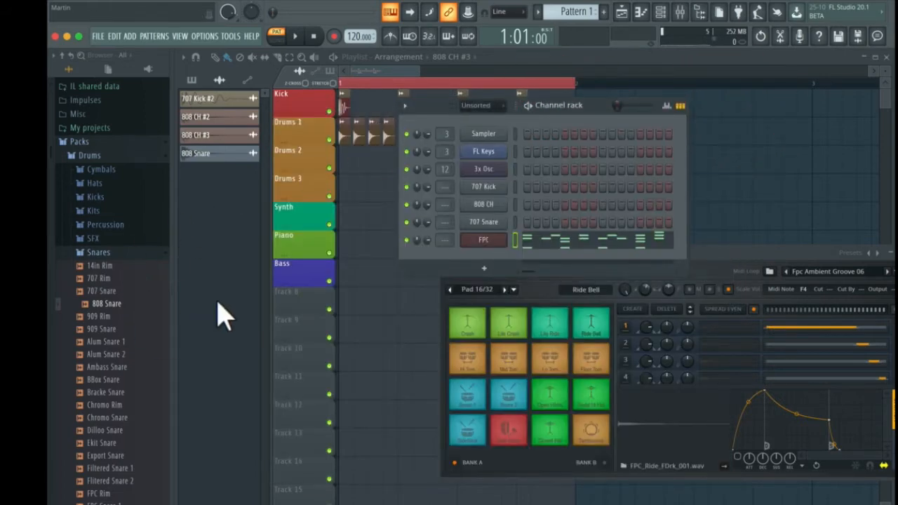
left_click_drag(463, 103, 732, 177)
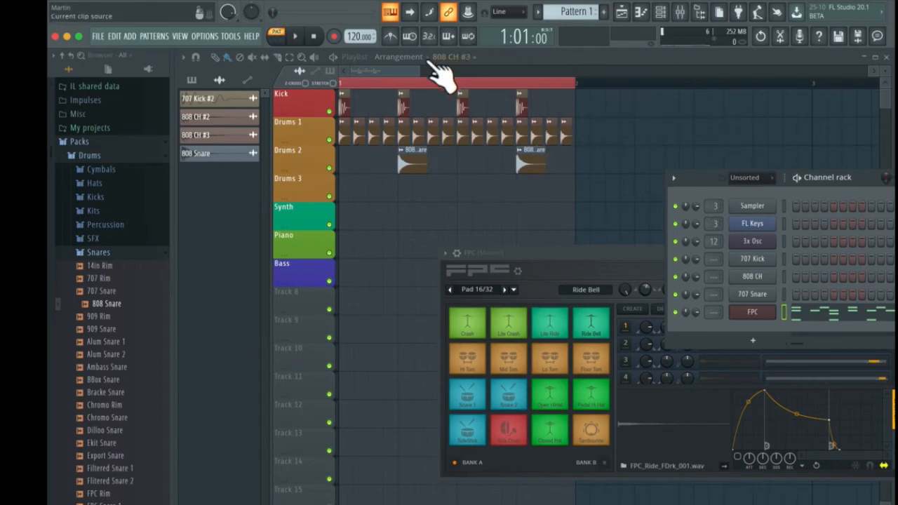
Bring the playlist to the front and zoom its timeline out to show about four bars
left_click(410, 58)
left_click(501, 61)
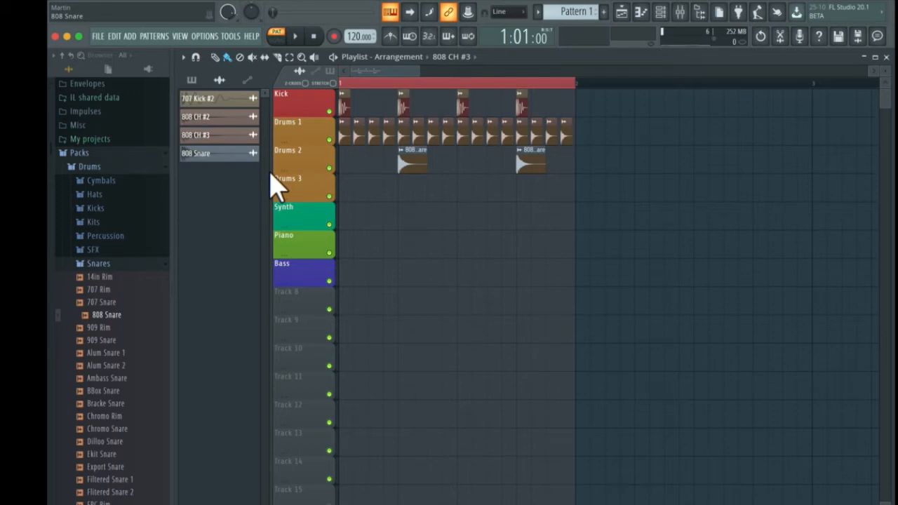
left_click_drag(428, 79, 495, 64)
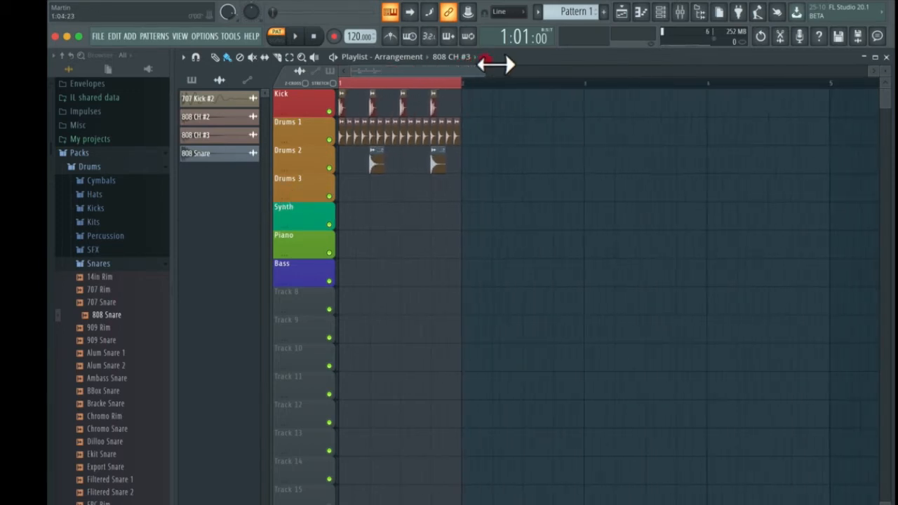
Collapse the Drums pack in the browser and open the Loops pack
left_click(97, 168)
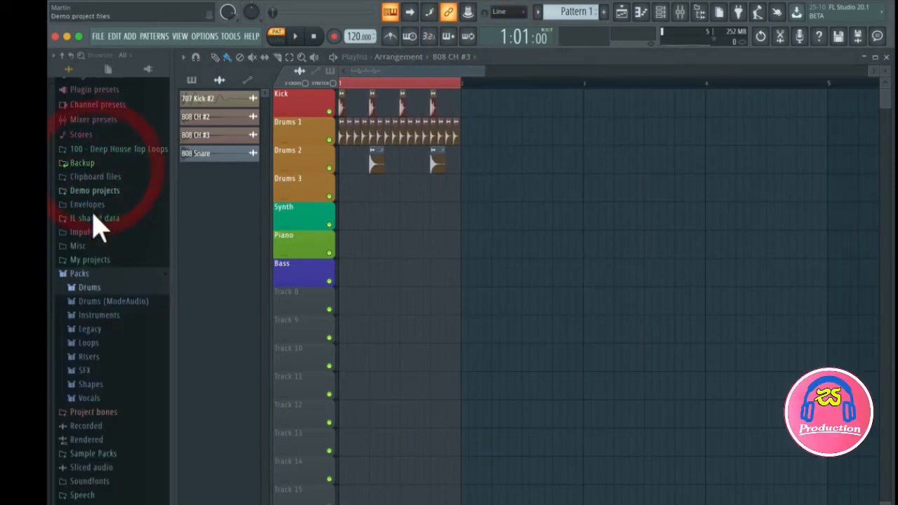
left_click(96, 344)
scroll(108, 336, "down", 5)
scroll(109, 312, "up", 4)
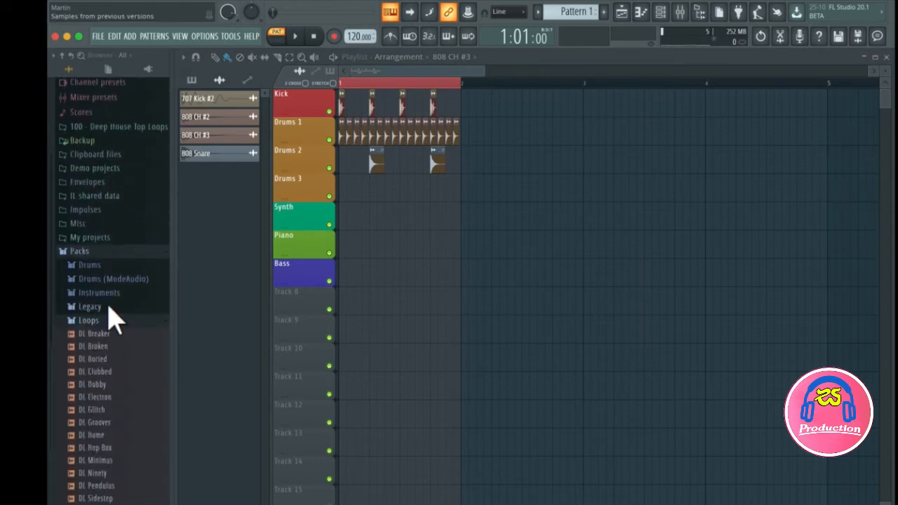
Audition the DL Buried, DL Electron, DL Home, DL Sidestep and DL Breaker loops
left_click(105, 361)
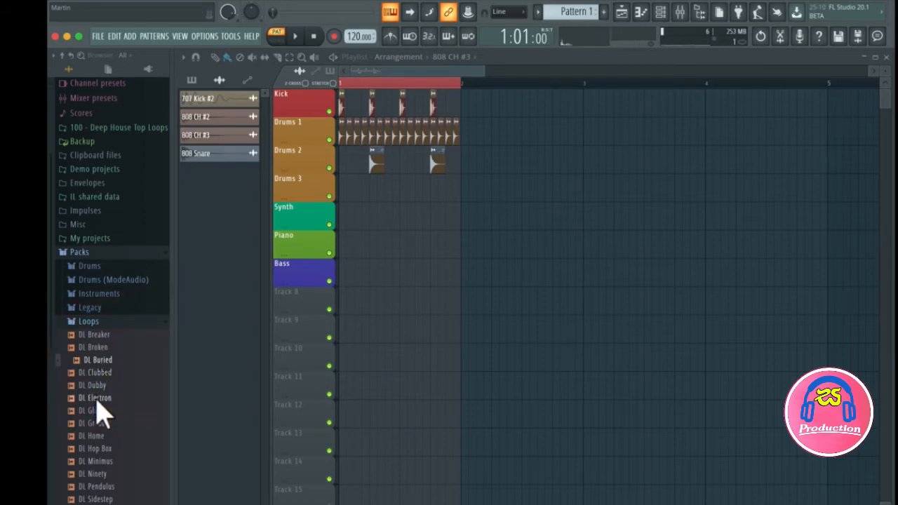
left_click(99, 399)
left_click(101, 438)
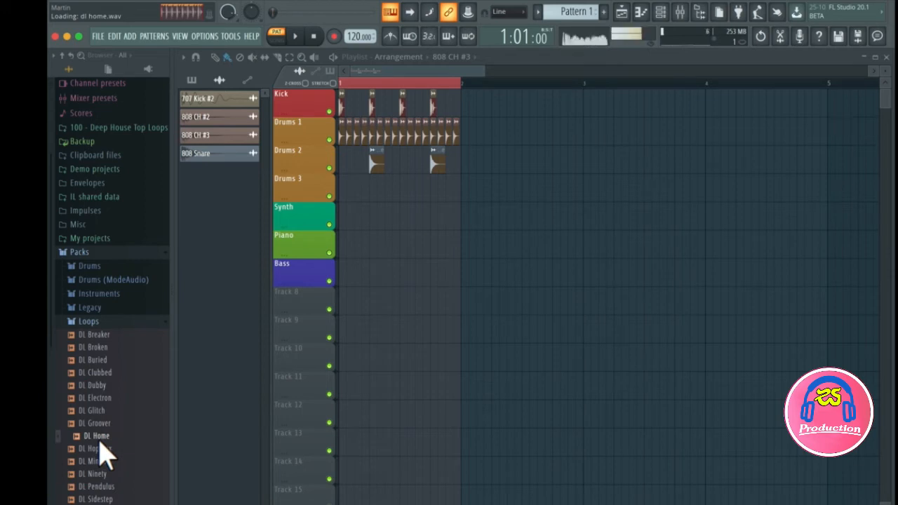
left_click(99, 497)
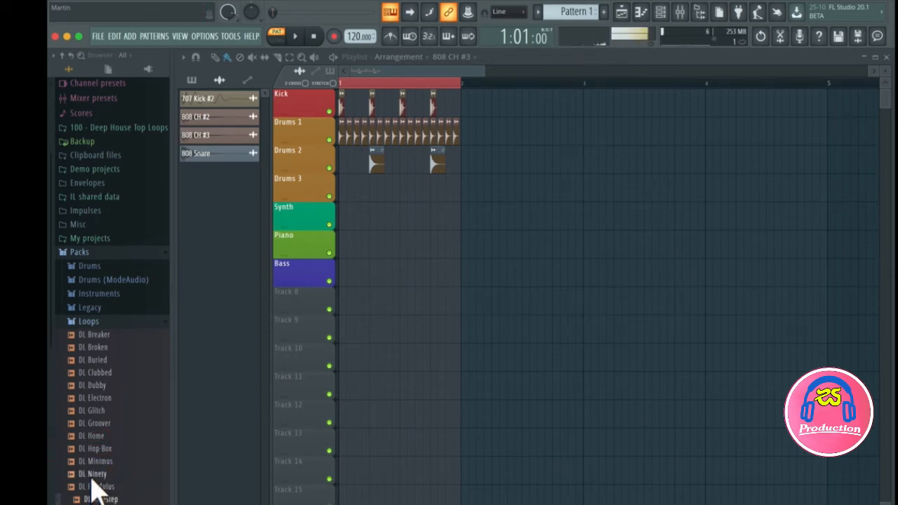
left_click(104, 336)
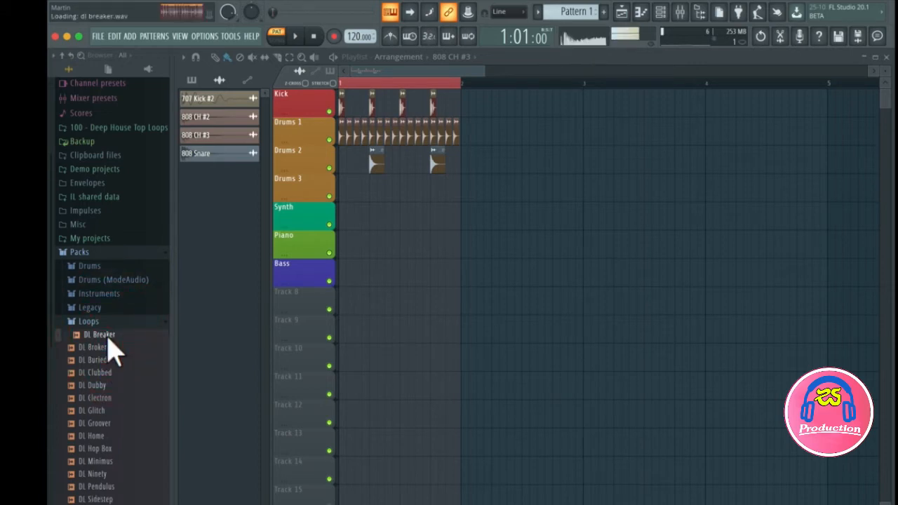
Place the DL Breaker loop at the start of bar 1 on the Drums 3 track and switch playback to song mode
left_click_drag(103, 336, 370, 189)
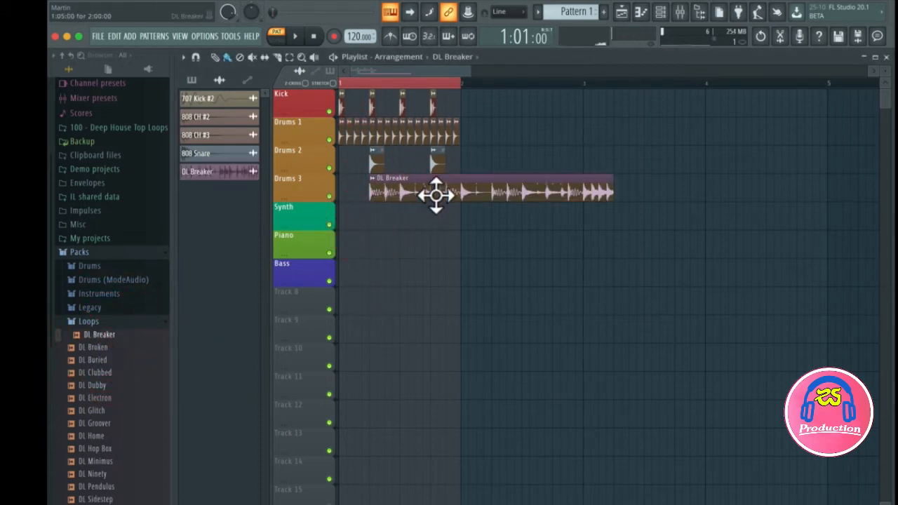
left_click_drag(440, 190, 410, 190)
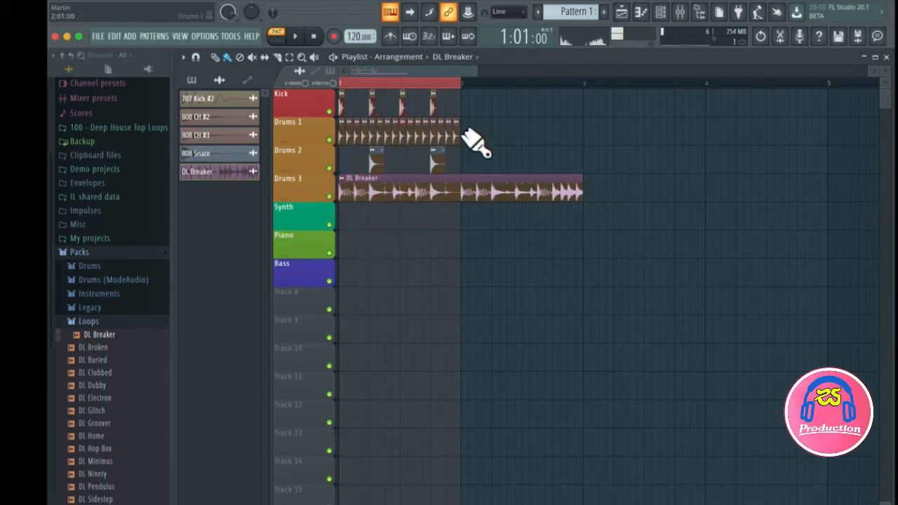
key("space")
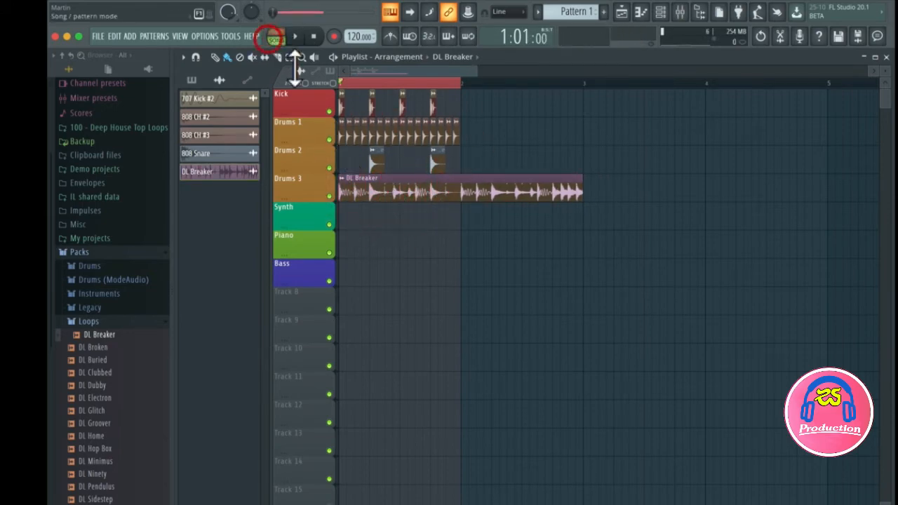
Mute the Kick, Drums 1 and Drums 2 tracks and play DL Breaker on its own
left_click_drag(334, 114, 340, 174)
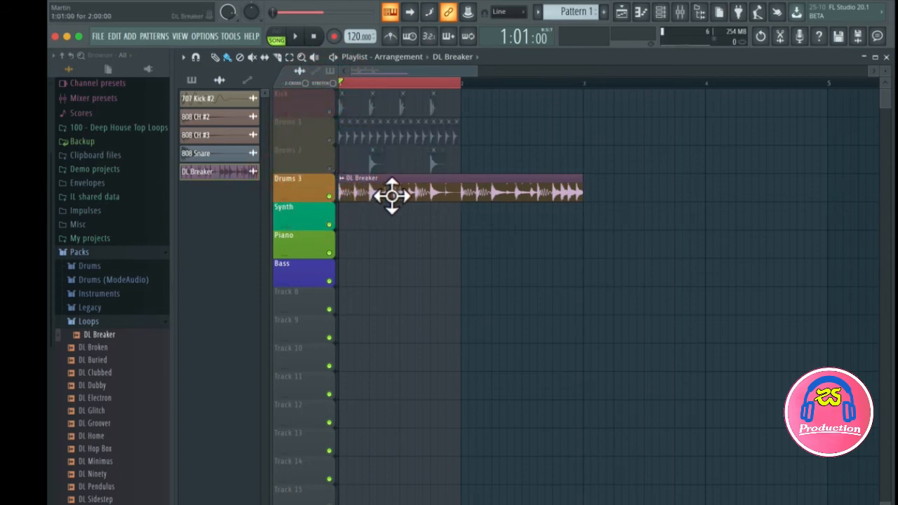
key("space")
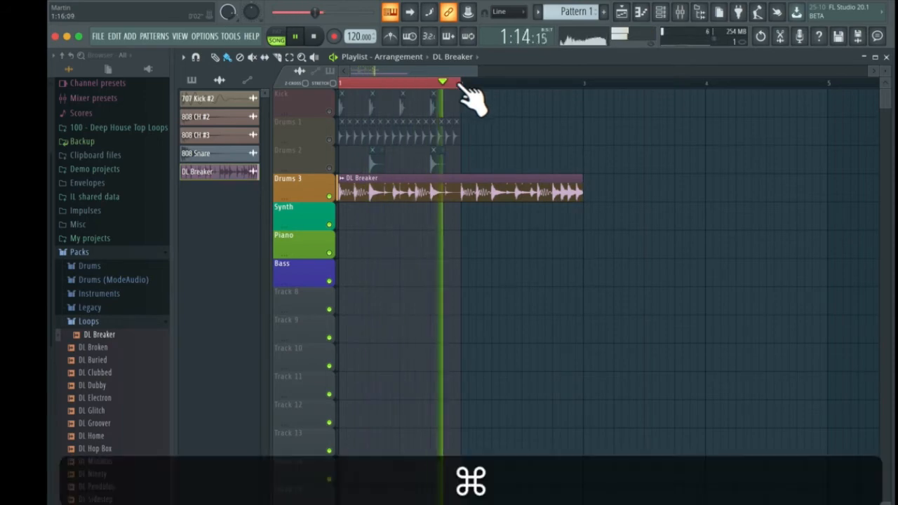
Clear the one-bar timeline selection and play the enlarged DL Breaker clip from the start
left_click_drag(469, 95, 581, 83)
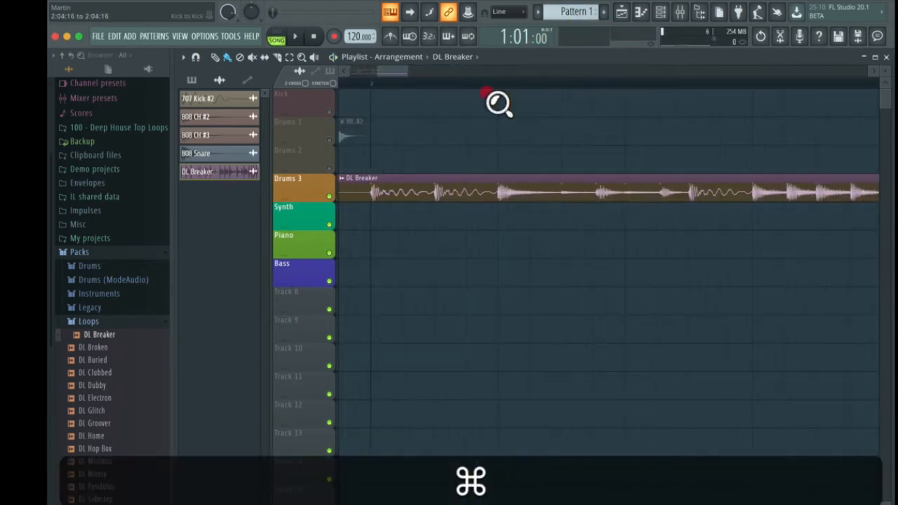
left_click_drag(499, 103, 483, 114)
key("space")
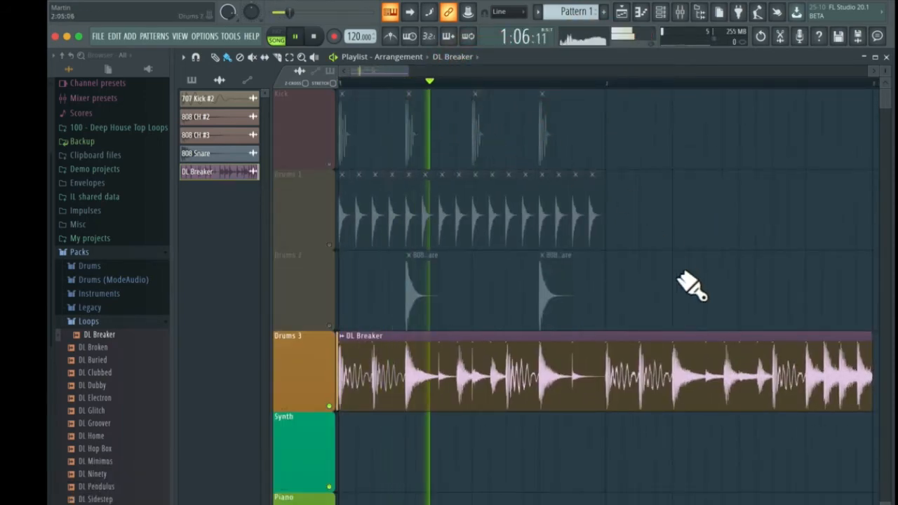
Look at the DL Breaker clip's sample settings, close them and stop playback
double_click(615, 353)
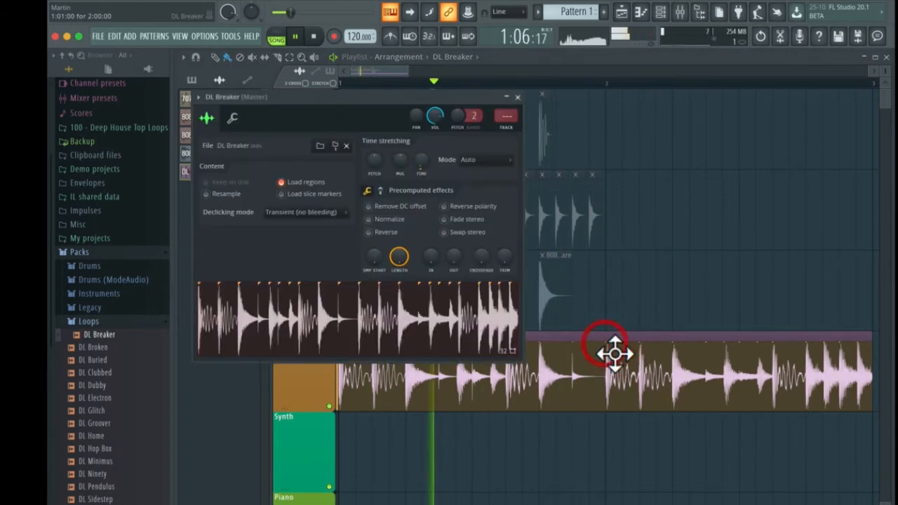
left_click_drag(411, 294, 402, 354)
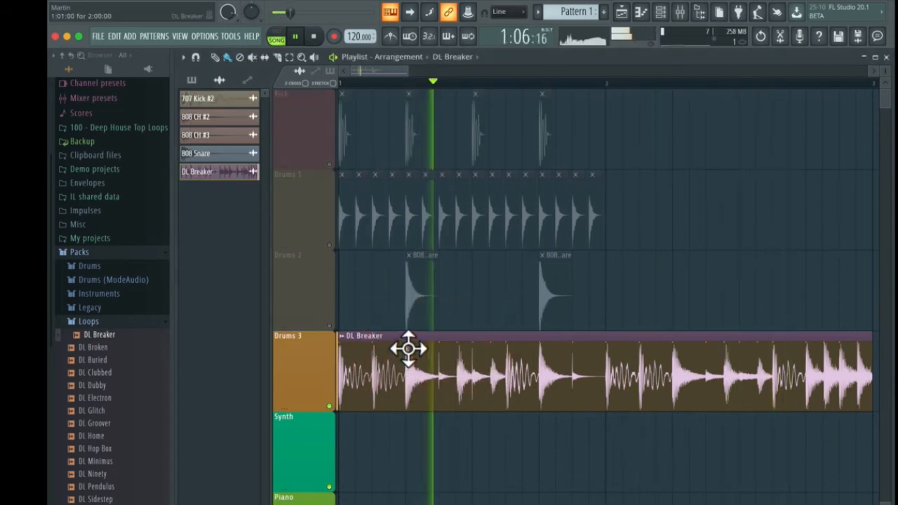
key("space")
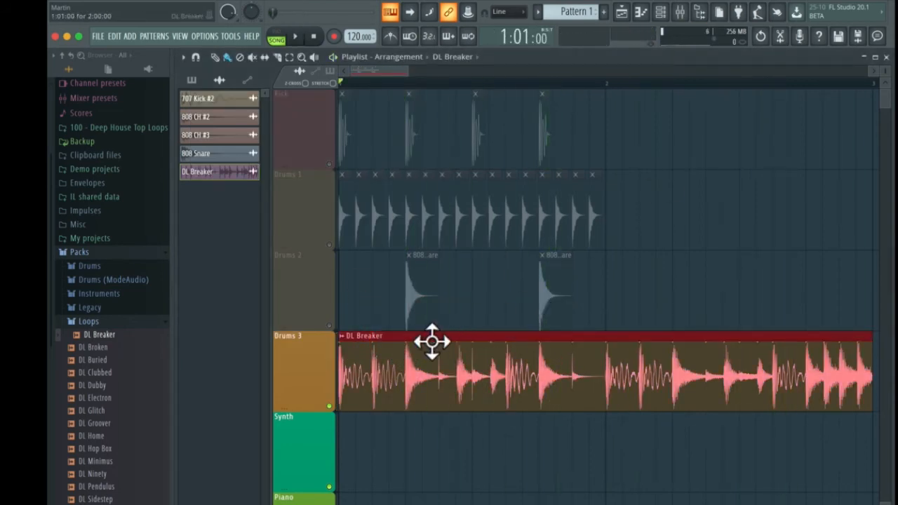
Slice the DL Breaker clip on Drums 3 after its first kick, at step 3, and delete the remainder of the loop
left_click(279, 59)
left_click_drag(374, 343, 376, 384)
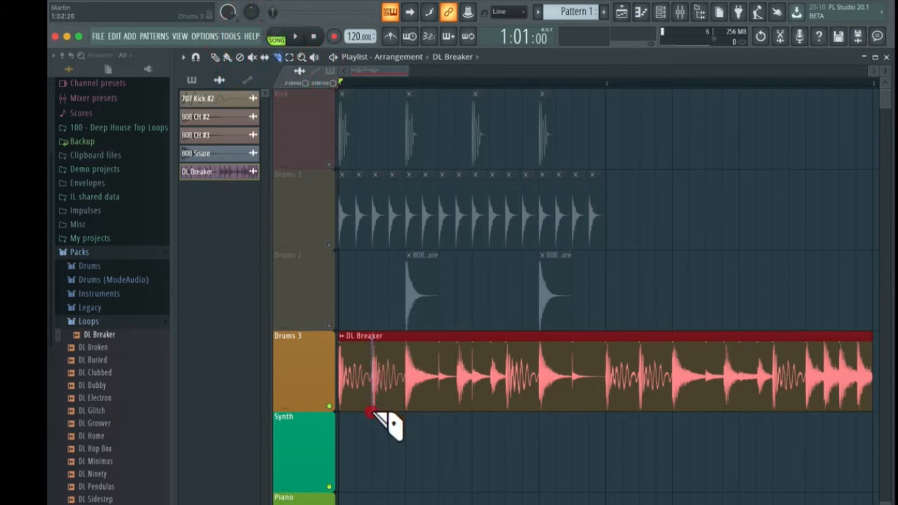
left_click_drag(377, 414, 381, 411)
left_click(410, 358)
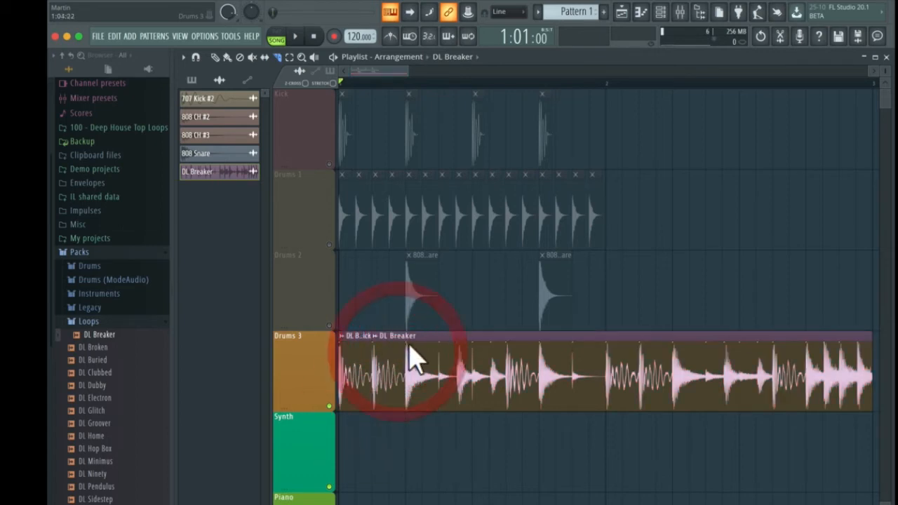
left_click(408, 335)
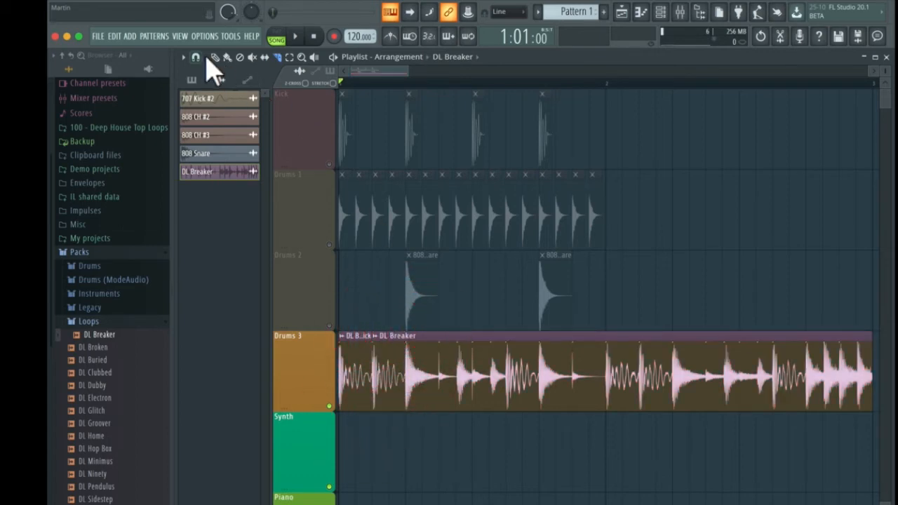
left_click(214, 57)
right_click(411, 346)
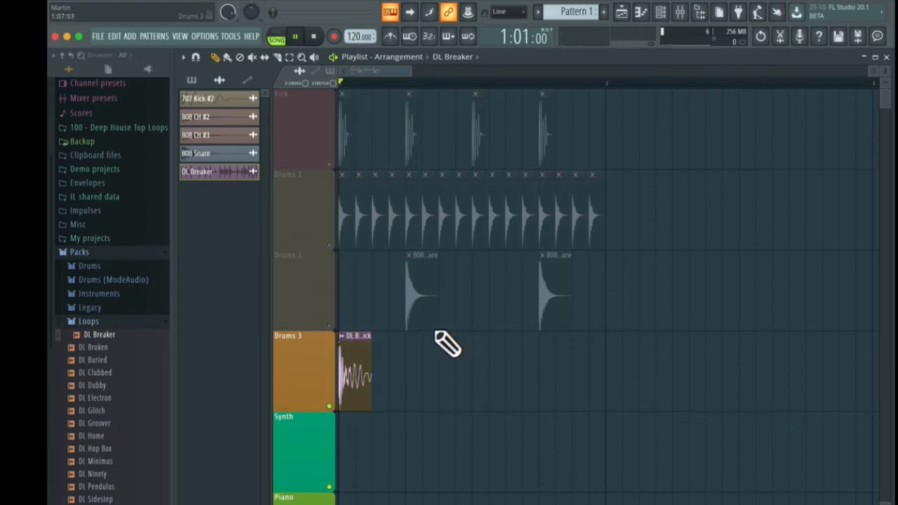
Copy the DL Breaker kick slice to beats 2, 3 and 4 of bar 1 on Drums 3 and listen to it
left_click(362, 344)
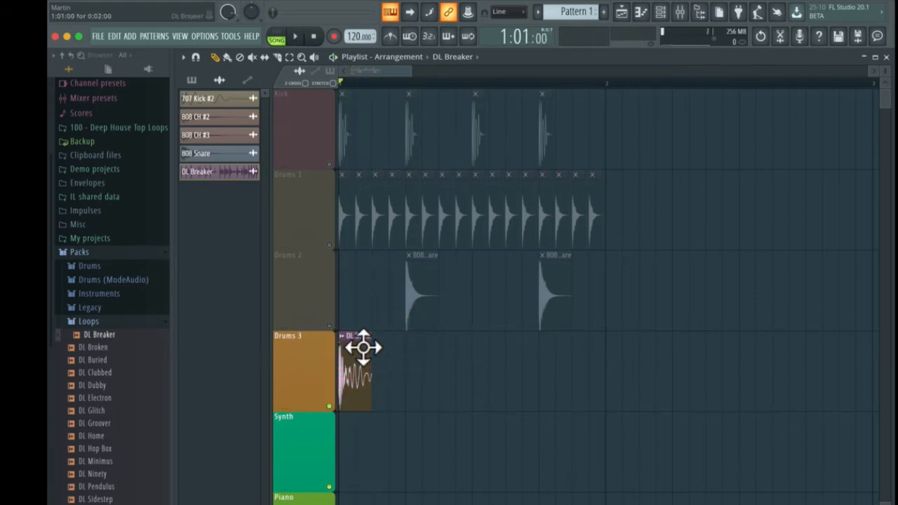
key("space")
left_click(414, 350)
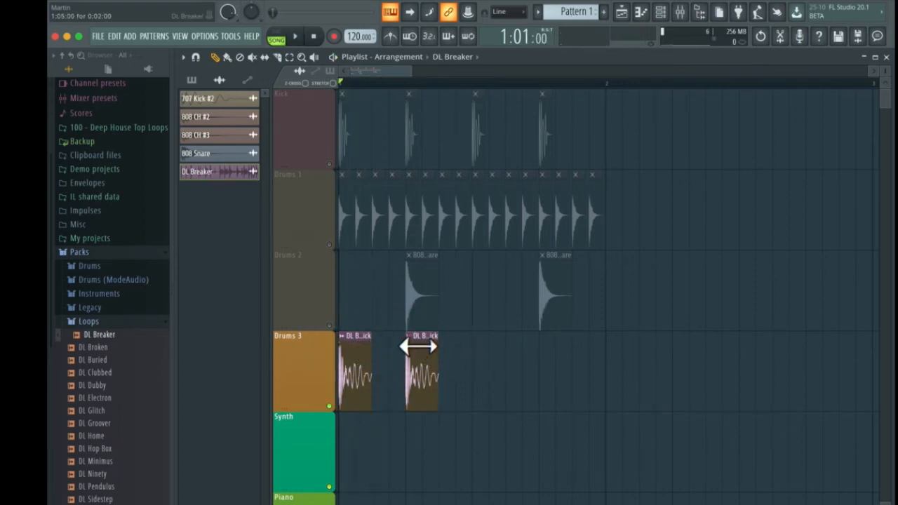
left_click(477, 347)
left_click(537, 345)
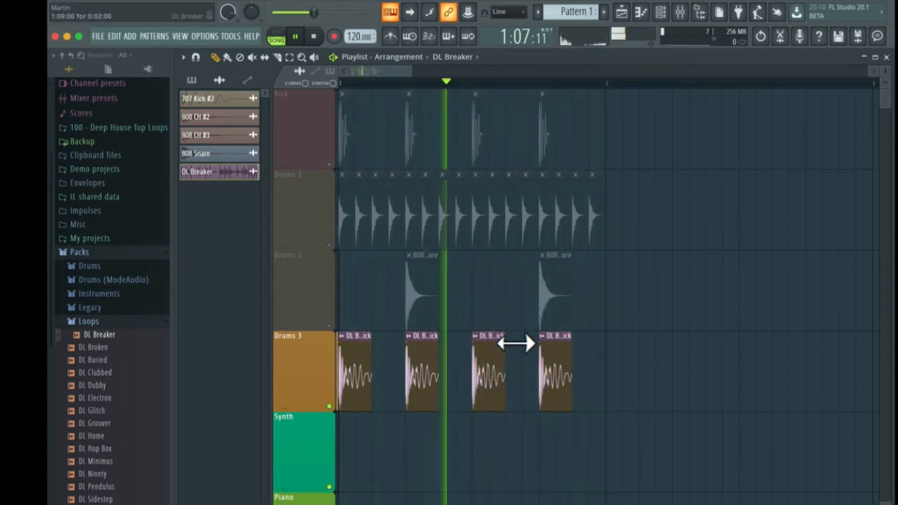
key("space")
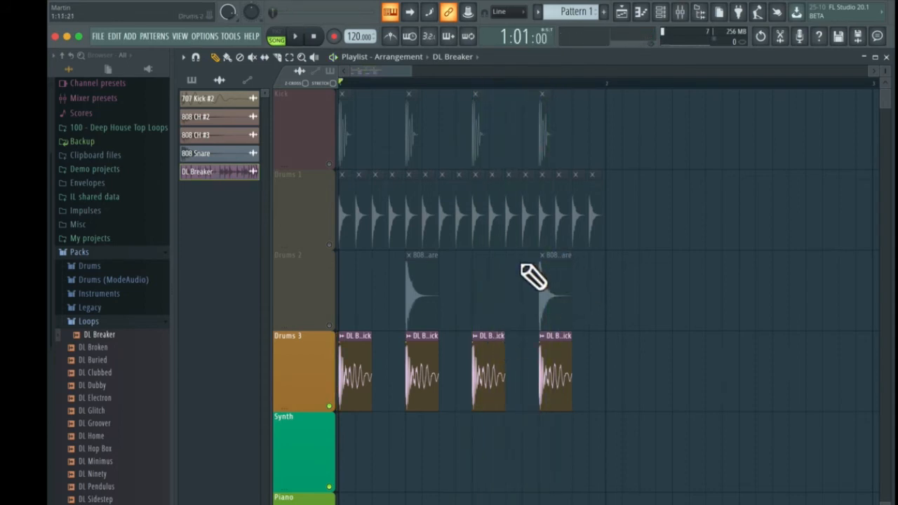
Unmute the Drums 2 track and delete both of its 808 Snare clips
left_click(329, 325)
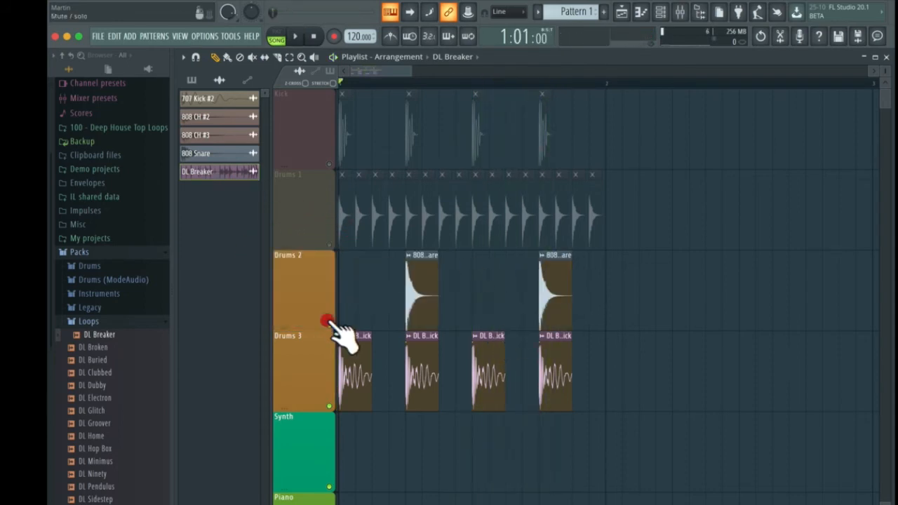
right_click(424, 281)
right_click(558, 280)
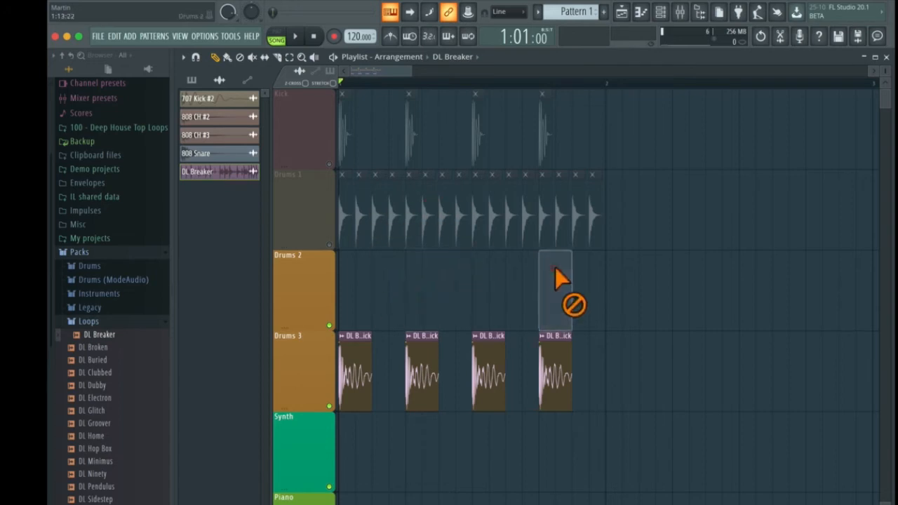
Place the full DL Breaker loop at the start of bar 1 on Drums 2 and listen to it briefly
left_click_drag(91, 337, 356, 280)
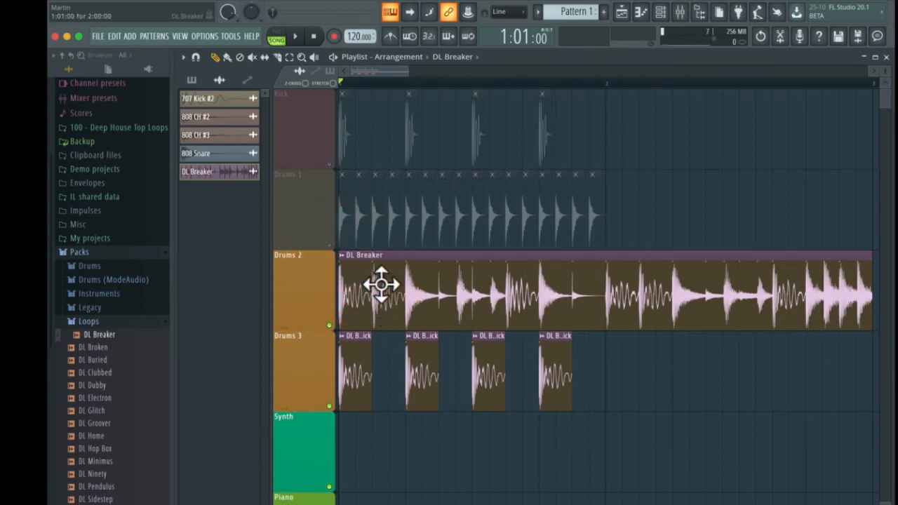
key("space")
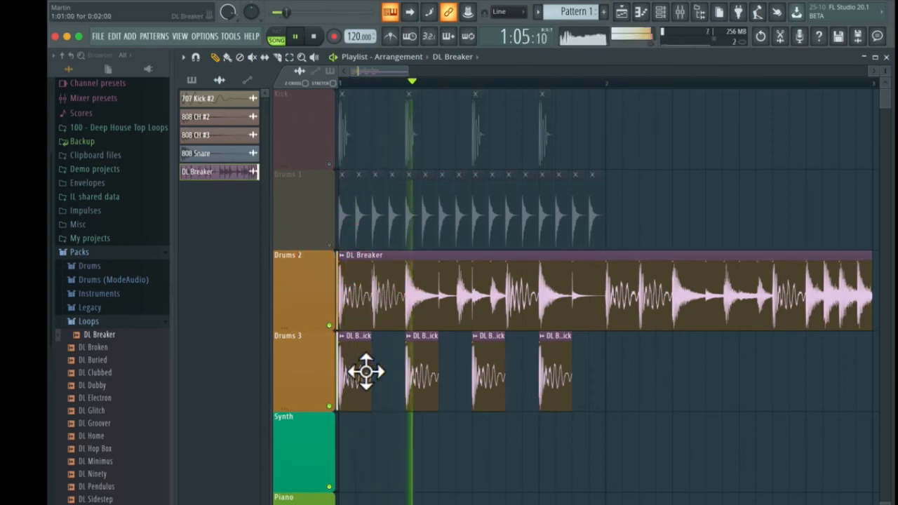
key("space")
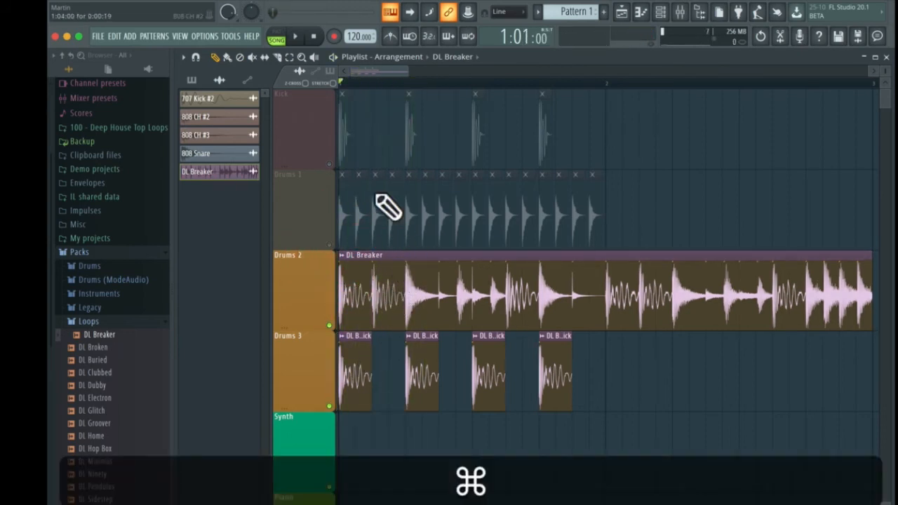
Slice the DL Breaker clip on Drums 2 at steps 5 and 7 of bar 1 to isolate the first snare hit
left_click(276, 57)
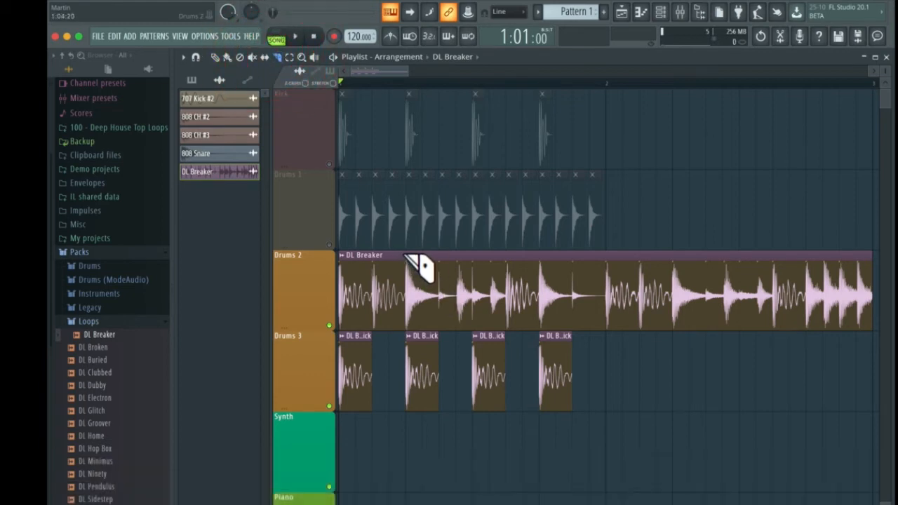
left_click(406, 288)
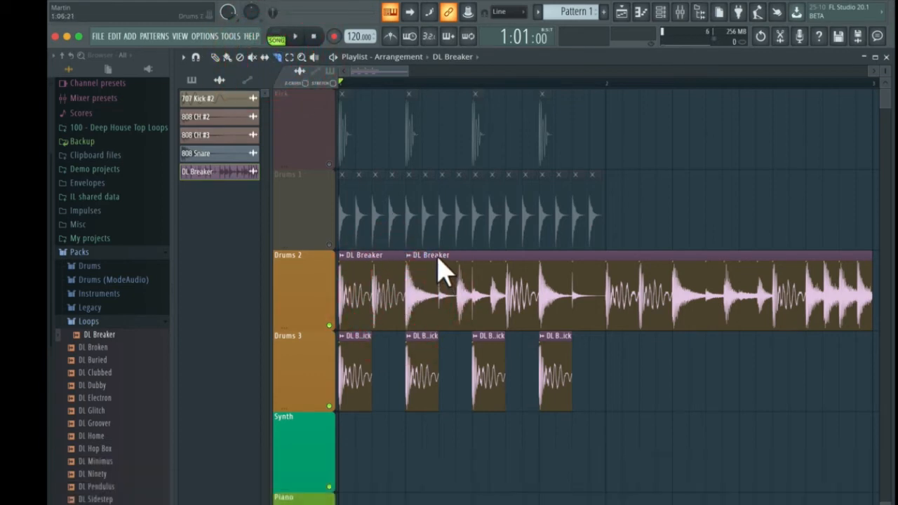
left_click(424, 277)
left_click_drag(438, 276, 442, 330)
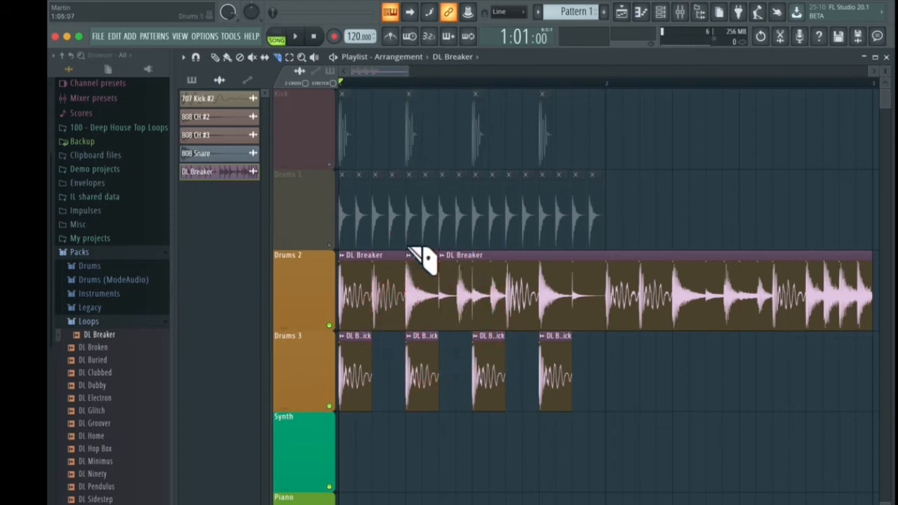
Mute the Drums 3 track and play the sliced DL Breaker loop on Drums 2
left_click(330, 405)
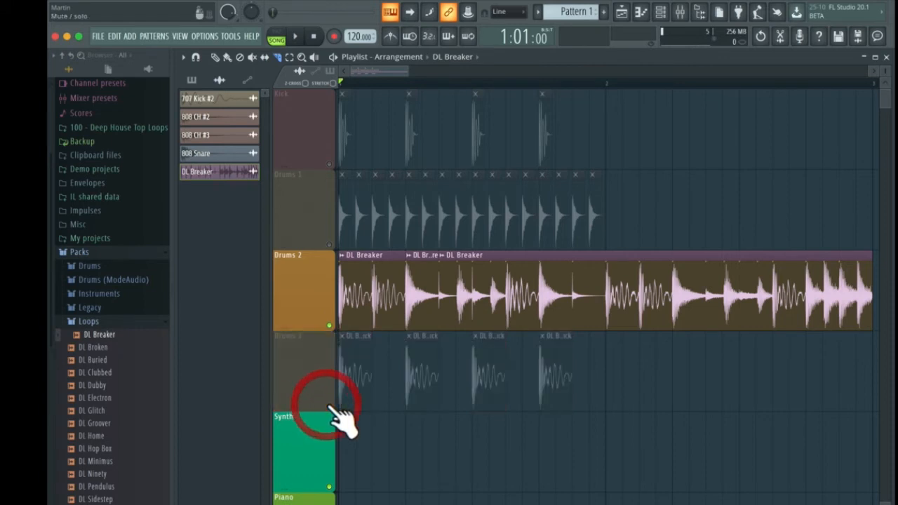
key("space")
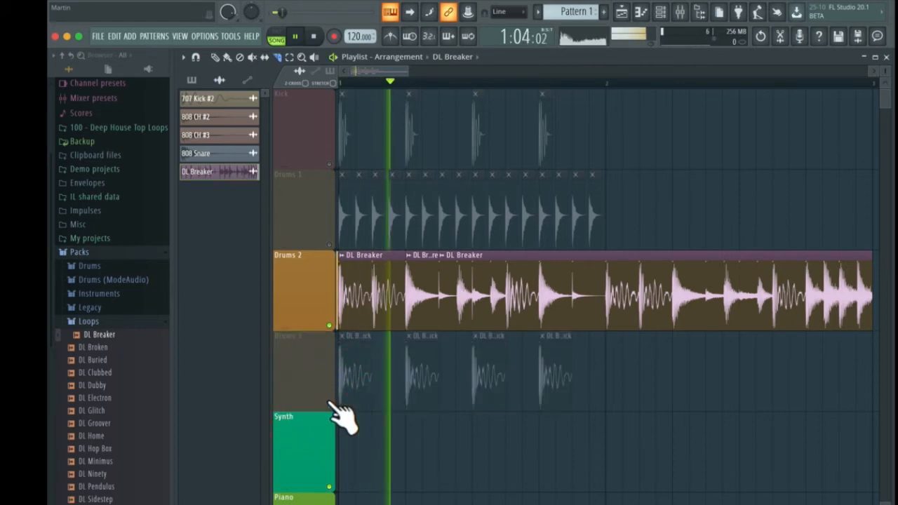
key("space")
key("space")
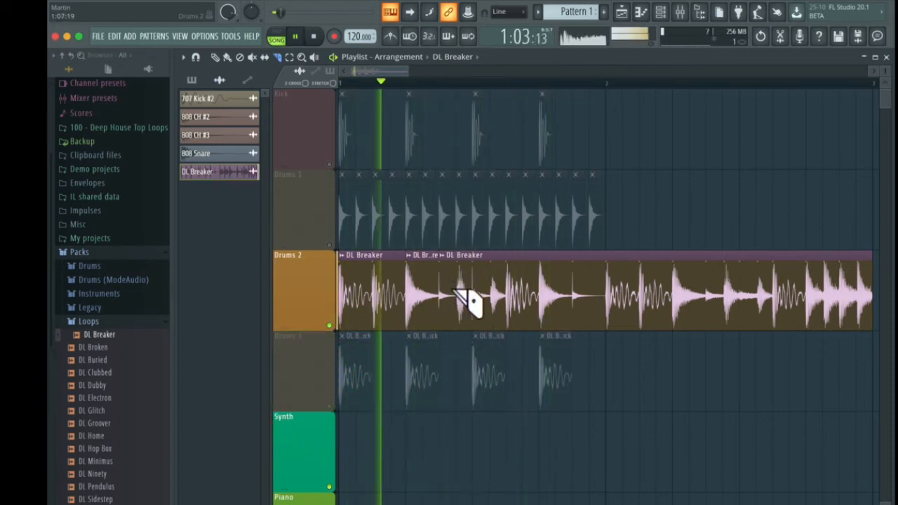
Stop playback and slice the DL Breaker loop on Drums 2 at step 8 of bar 1 to isolate the hi-hat hit
key("space")
left_click_drag(439, 272, 436, 315)
mouse_move(458, 267)
left_mouse_down()
mouse_move(457, 310)
mouse_move(461, 291)
left_mouse_up()
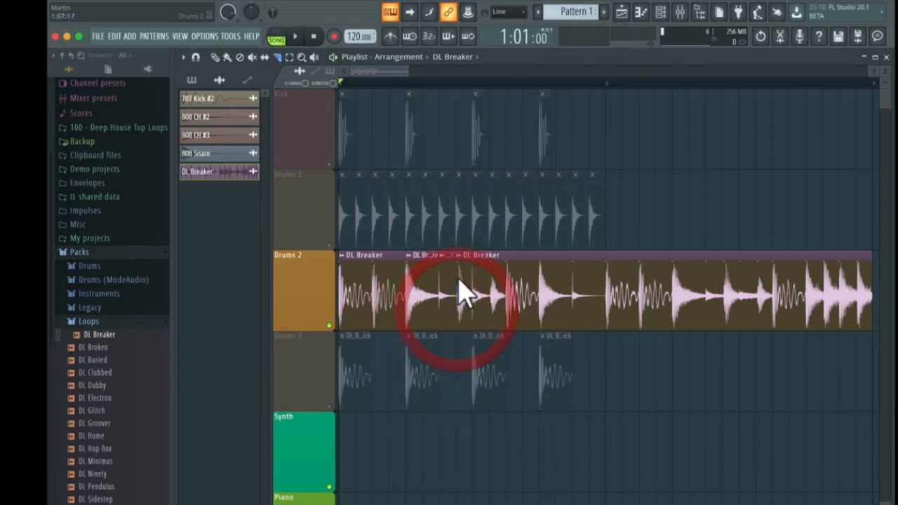
left_click(481, 271)
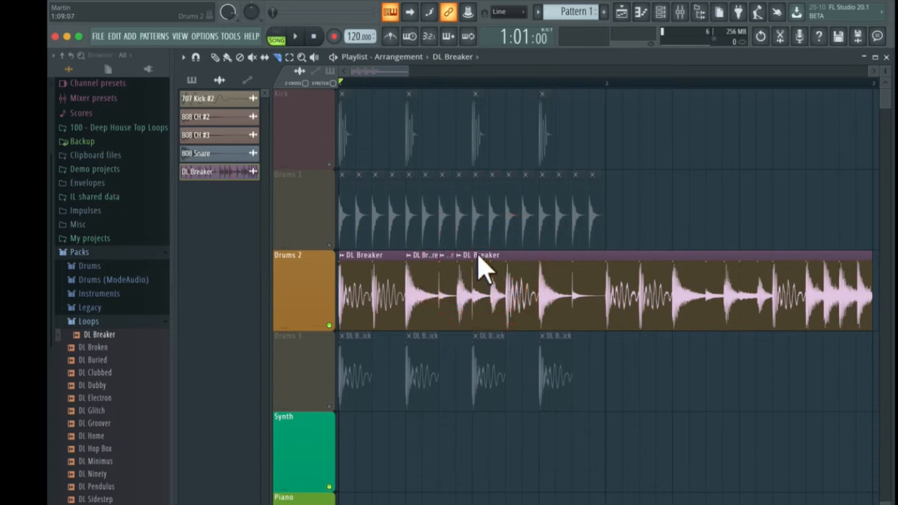
Delete the DL Breaker slices before the snare and after the hi-hat on Drums 2
left_click(215, 57)
right_click(579, 288)
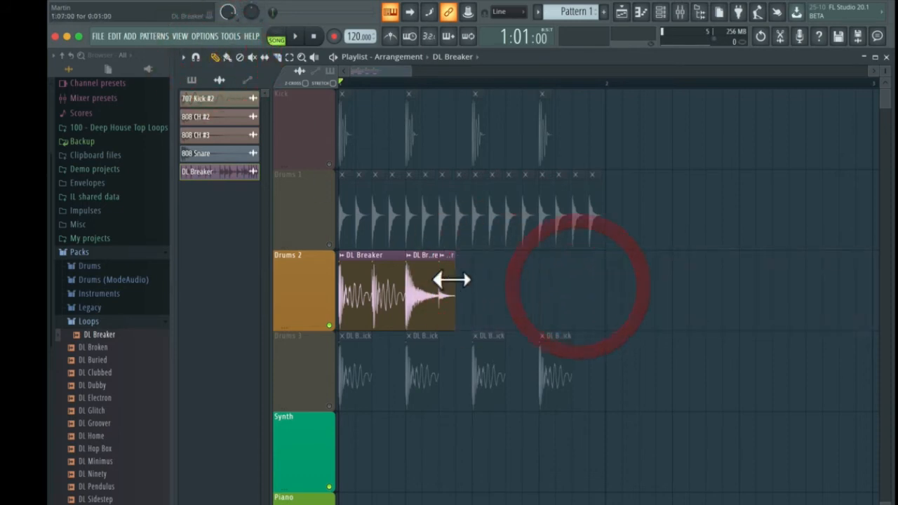
right_click(388, 273)
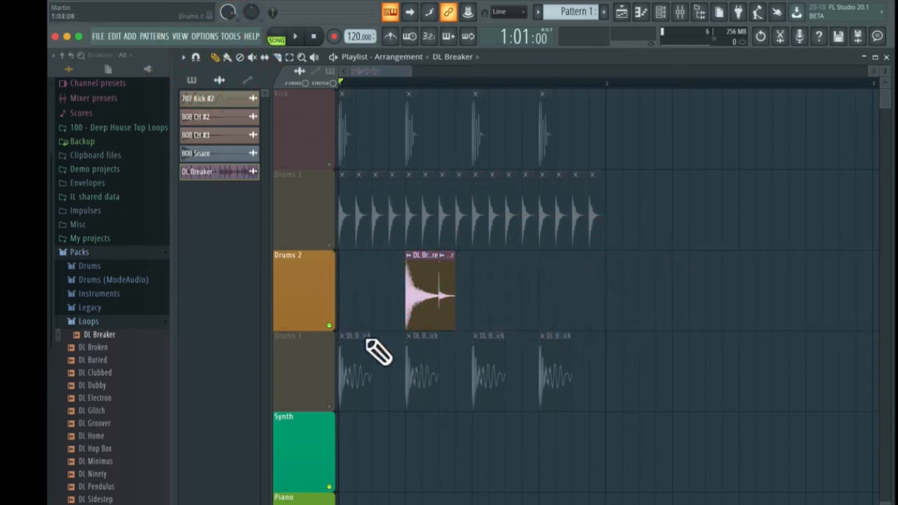
Move the hi-hat slice to the start of bar 1 on Drums 2 and place a copy at step 3
left_click_drag(459, 274, 361, 276)
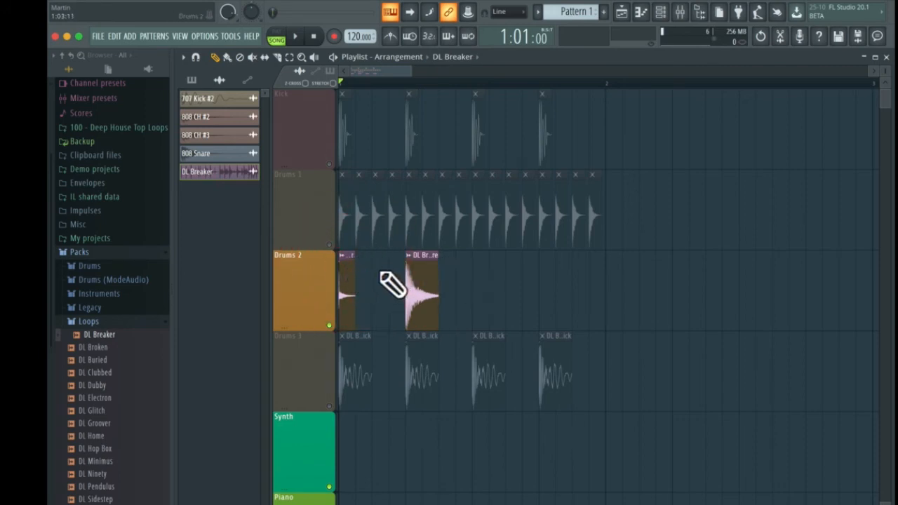
left_click(377, 275)
mouse_move(425, 281)
left_mouse_down()
mouse_move(619, 290)
mouse_move(423, 298)
left_mouse_up()
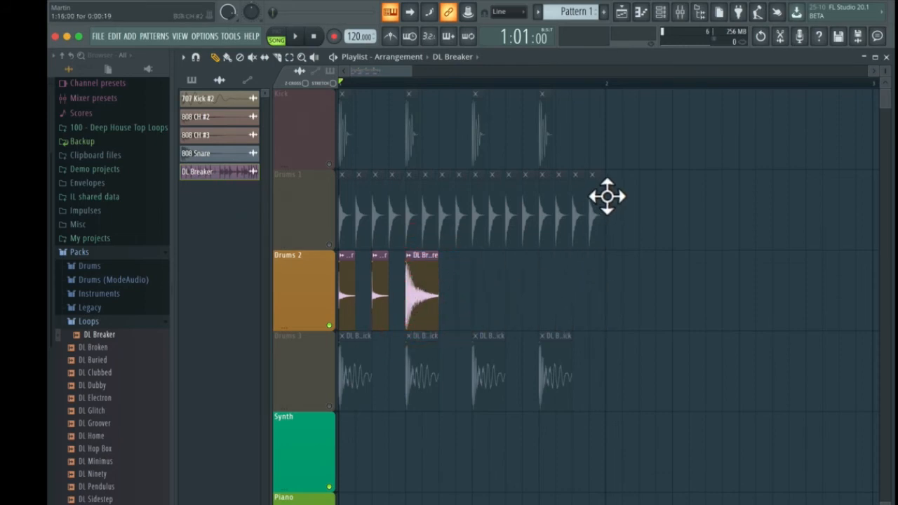
Delete all the 808 CH clips on Drums 1 and unmute that track
left_click_drag(598, 184, 328, 191)
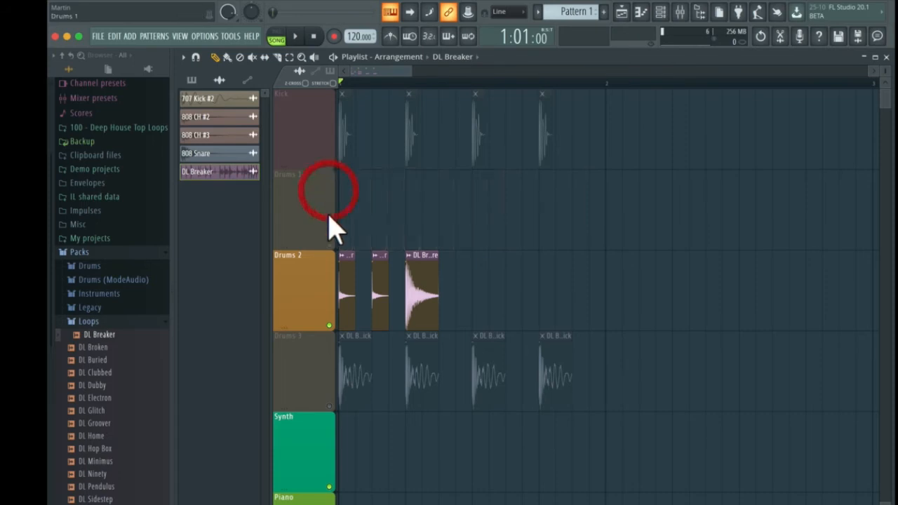
left_click(329, 244)
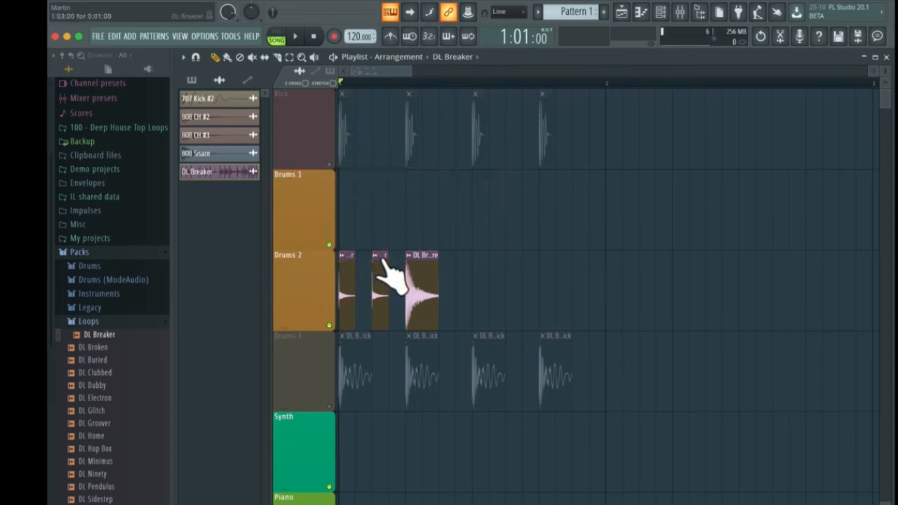
Move both hi-hat slices from Drums 2 up to Drums 1, at steps 1 and 3 of bar 1
right_click(381, 258)
left_click(364, 274)
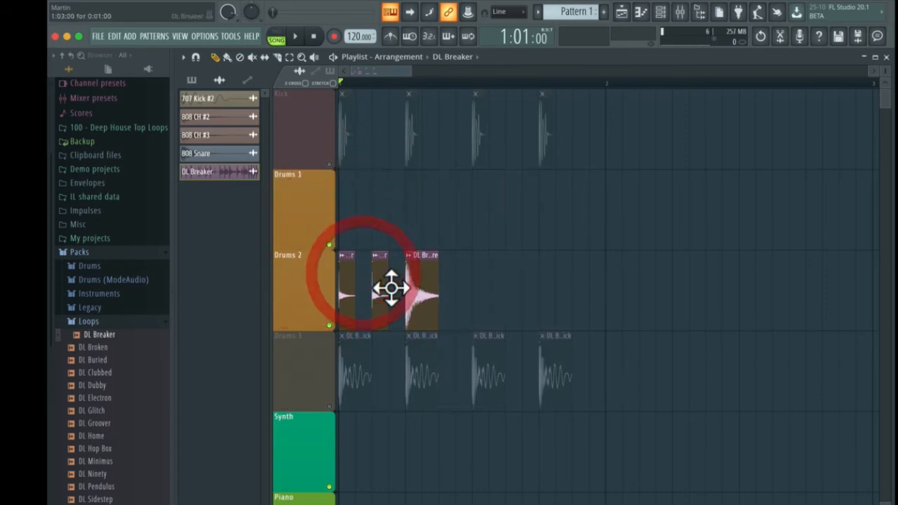
left_click_drag(391, 287, 341, 210)
left_click(350, 289)
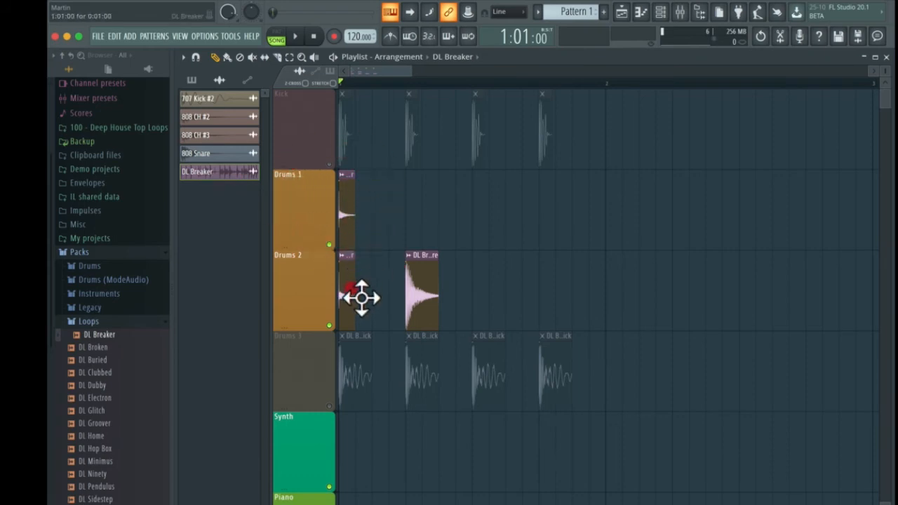
left_click_drag(361, 297, 387, 206)
Place hi-hat slices on every second step of Drums 1, from step 5 to step 15 of bar 1
left_click(377, 194)
left_click(412, 176)
left_click(443, 186)
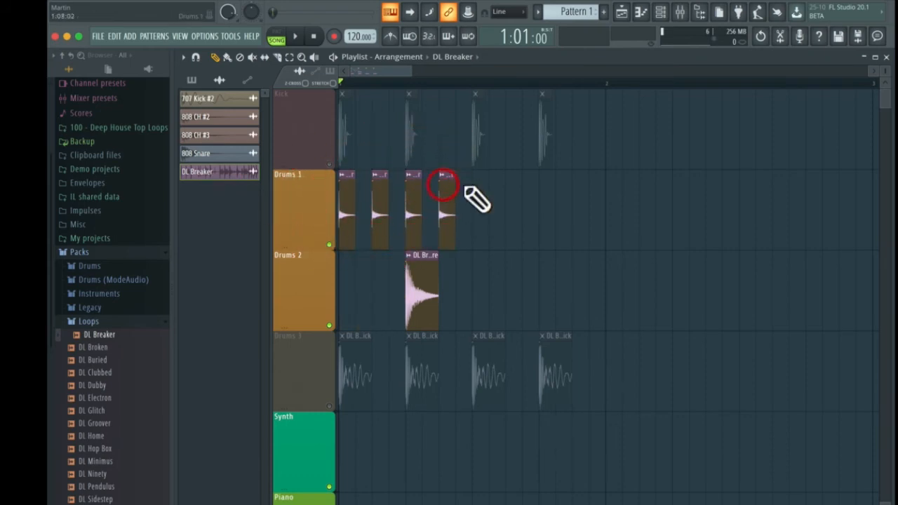
left_click(474, 184)
left_click(508, 183)
left_click(542, 180)
left_click(577, 177)
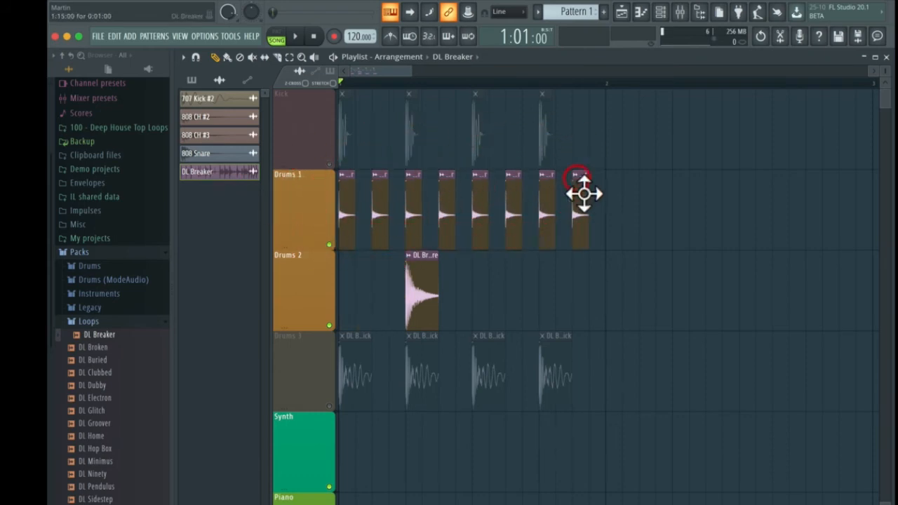
Place a copy of the snare slice at step 13 of bar 1 on Drums 2
left_click(421, 270)
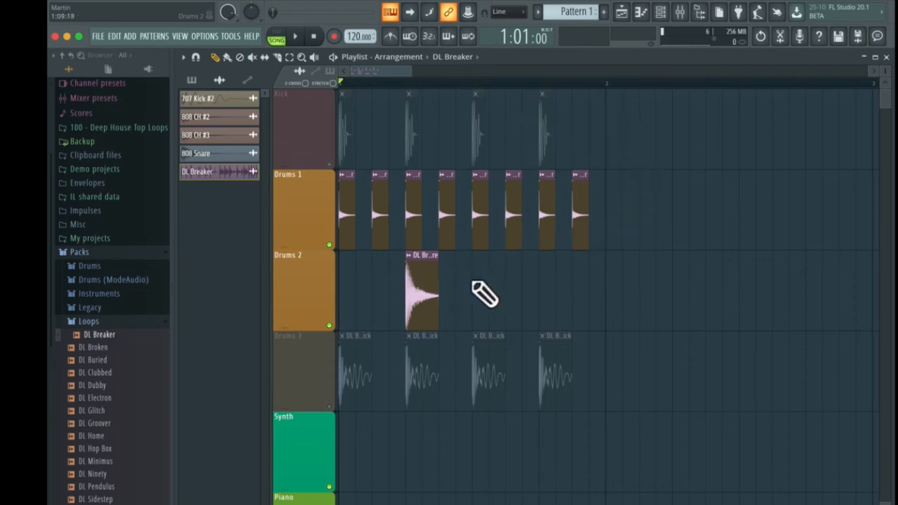
left_click(542, 287)
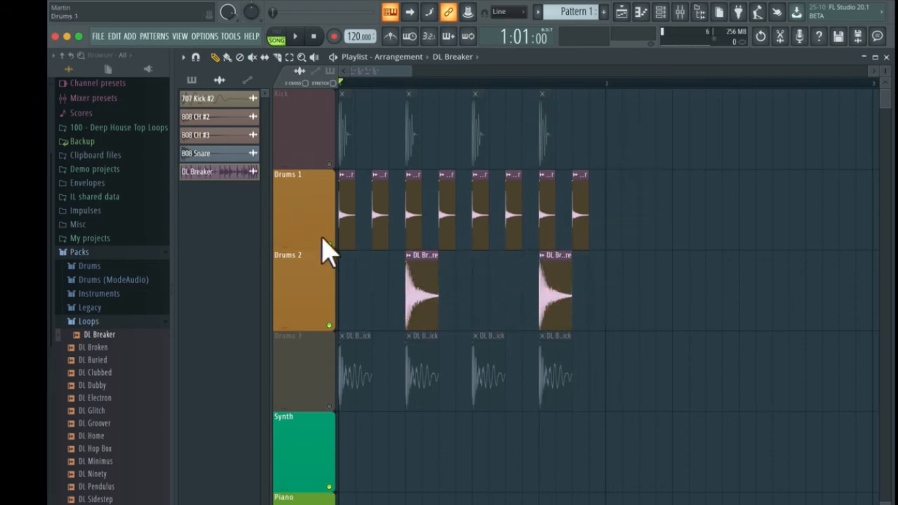
Unmute Drums 3 and play the pattern with bar 1 selected as the loop region
left_click(329, 406)
key("space")
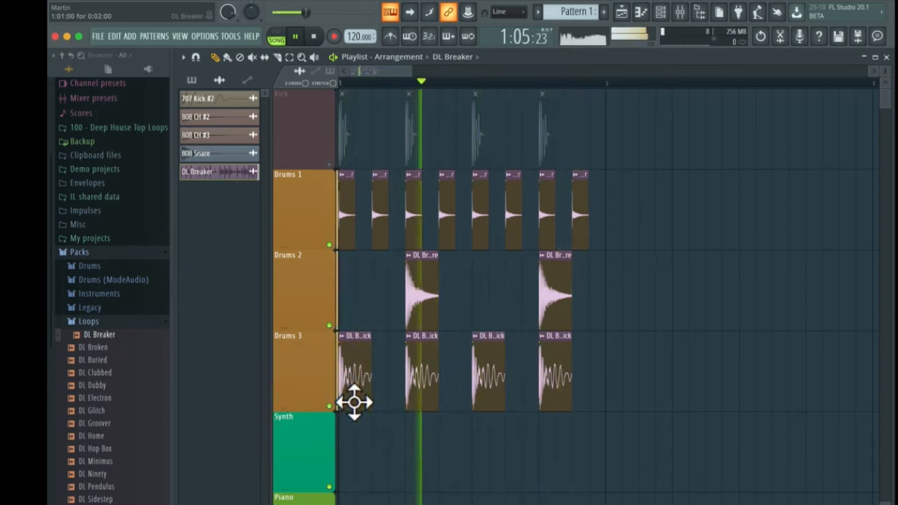
key("space")
left_click_drag(347, 85, 605, 99)
key("space")
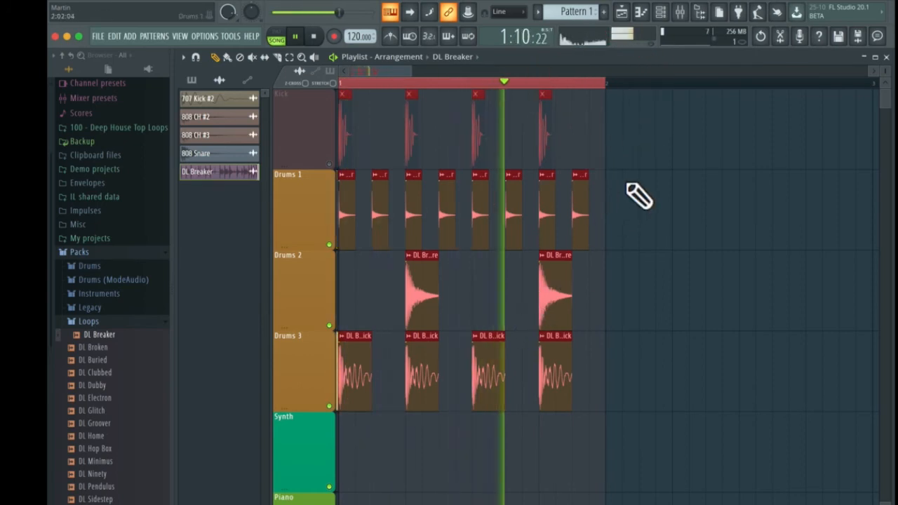
Add an extra snare slice at step 16 of bar 1 on Drums 2, removing the one misplaced on Drums 1
left_click(591, 201)
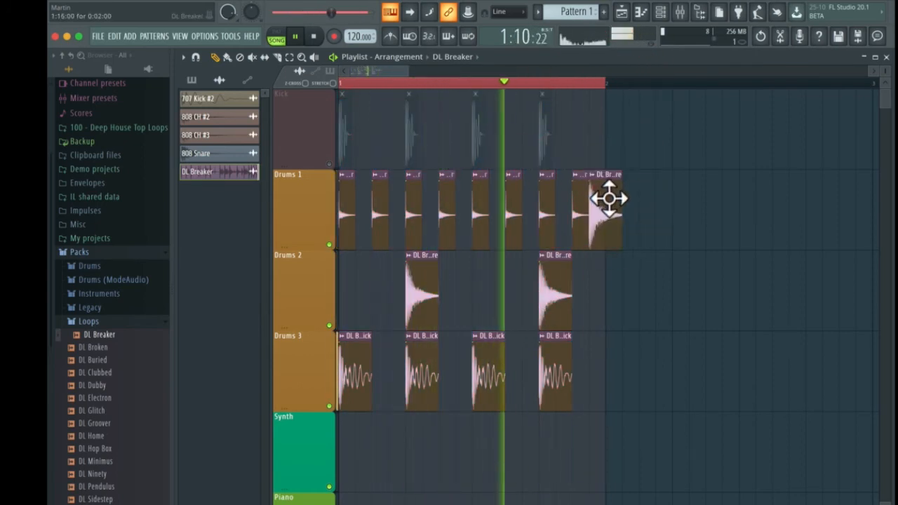
right_click(607, 197)
left_click(590, 268)
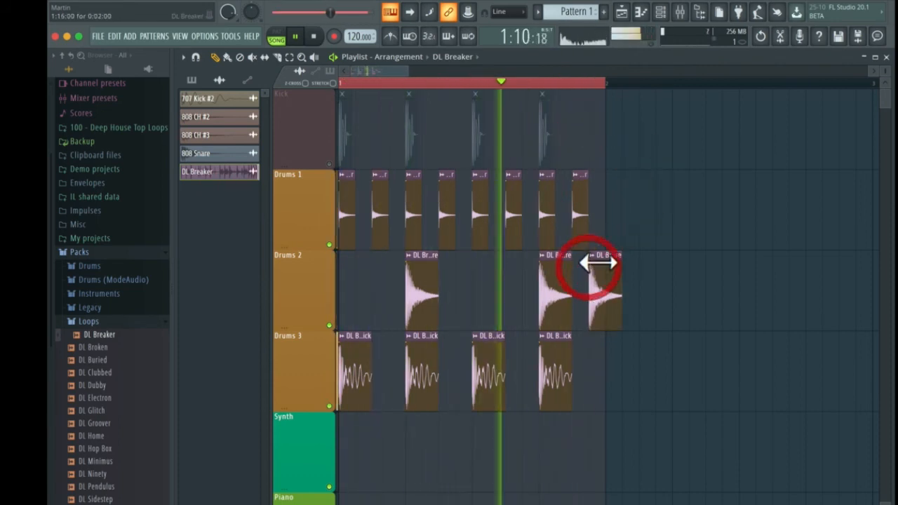
Add hi-hat slices at steps 14 and 16 of bar 1 on Drums 1 and stop the loop after listening
right_click(594, 198)
left_click(602, 205)
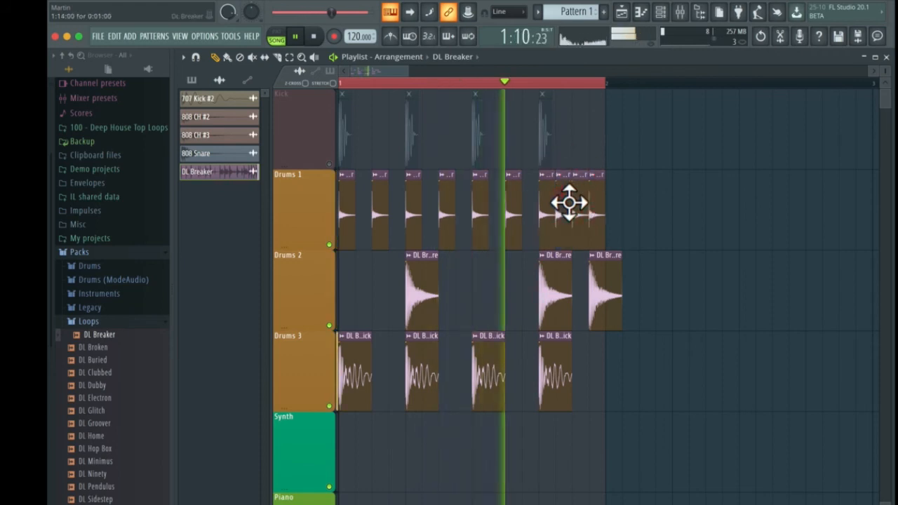
left_click(559, 205)
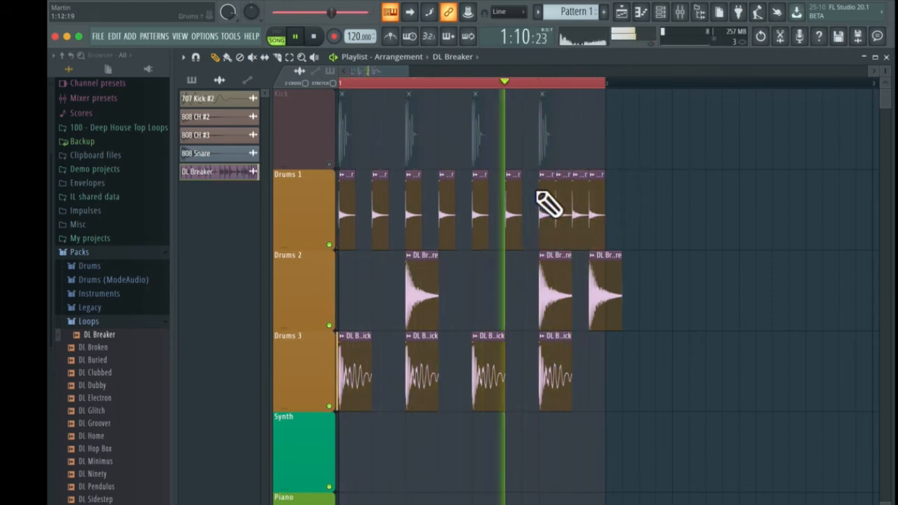
key("space")
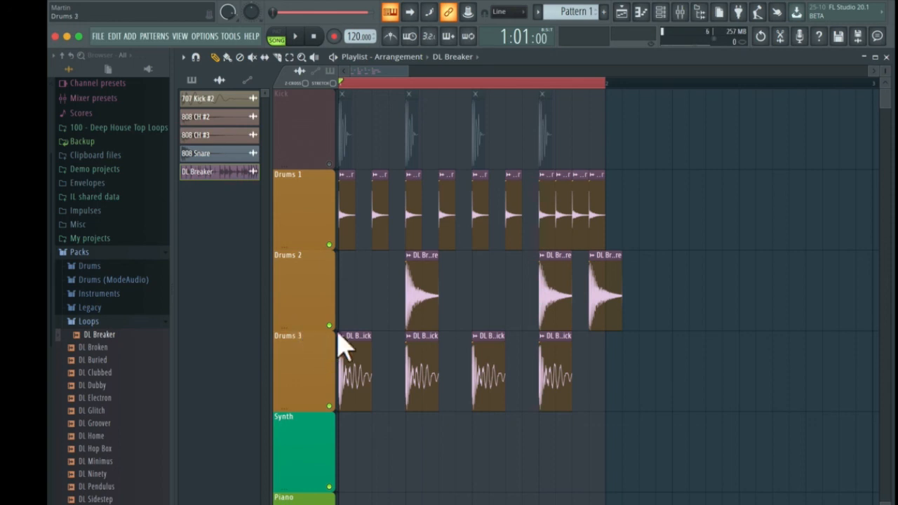
scroll(411, 345, "down", 5)
scroll(411, 344, "up", 3)
scroll(407, 281, "down", 5)
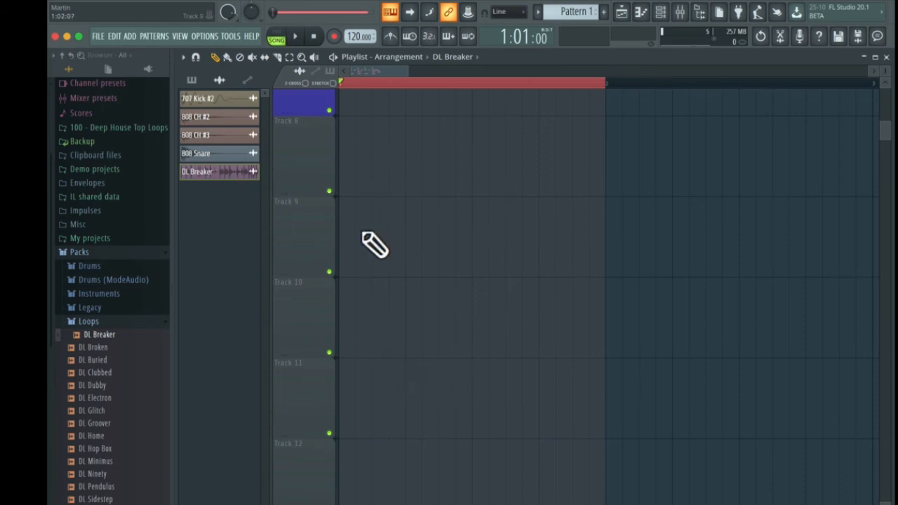
scroll(407, 255, "up", 5)
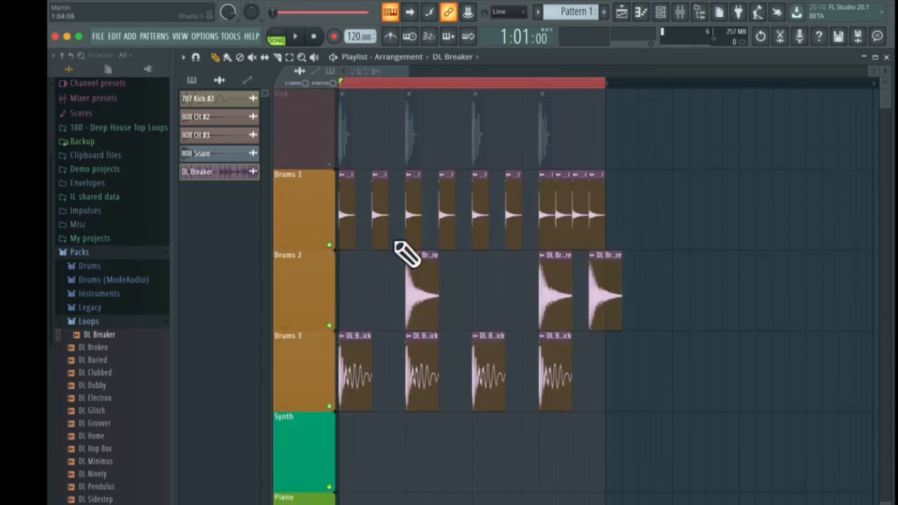